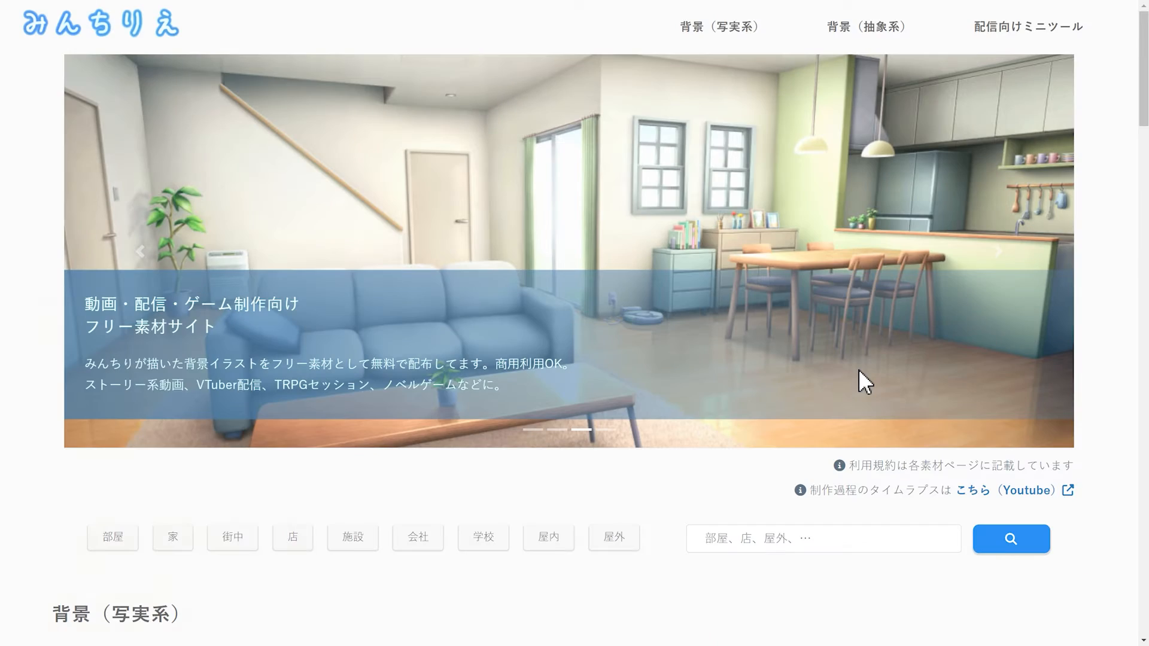
# Browse the realistic background illustrations and open the indoor category (屋内).
pyautogui.scroll(-6, 852, 289)
pyautogui.scroll(-8, 849, 289)
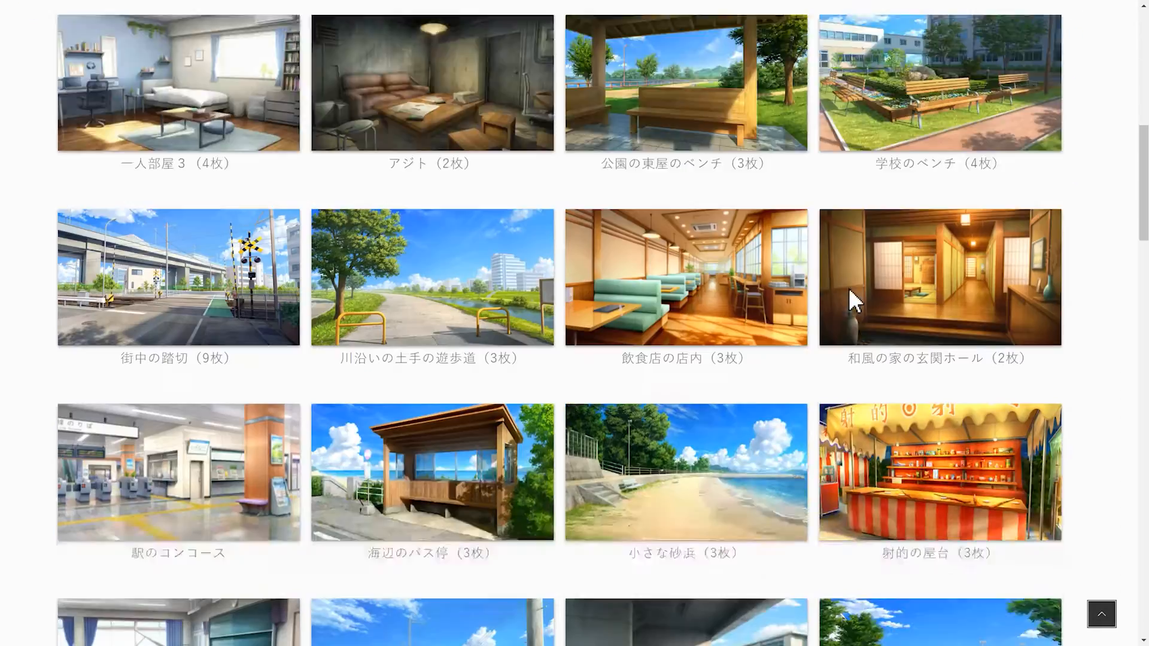
pyautogui.scroll(-5, 849, 289)
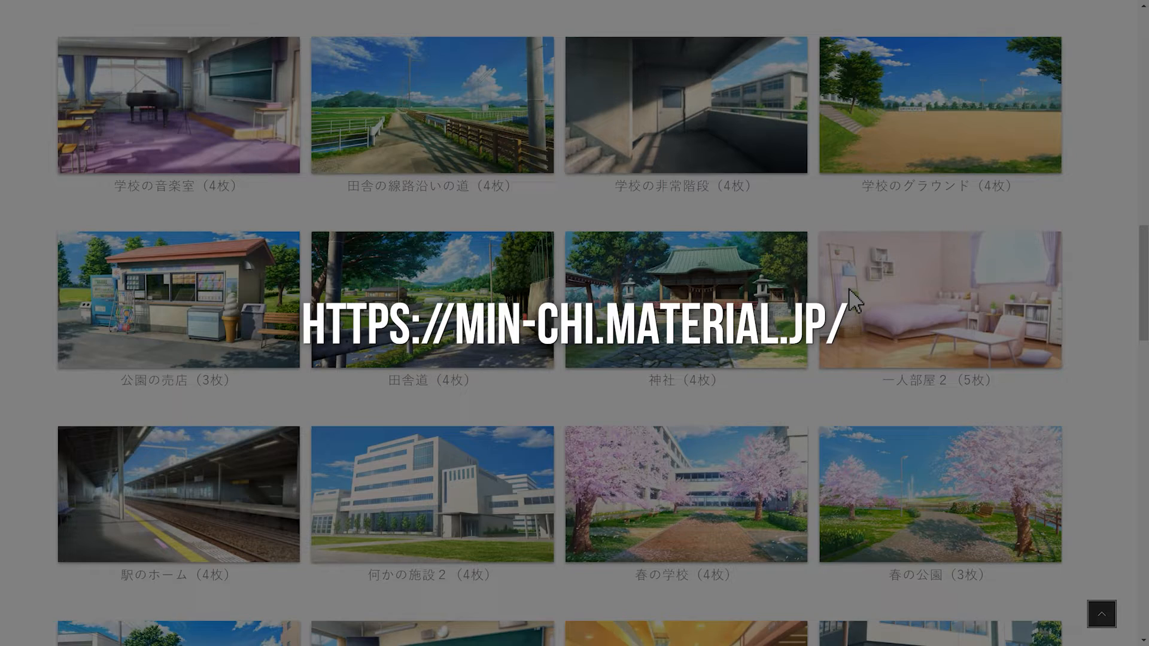
pyautogui.scroll(7, 829, 305)
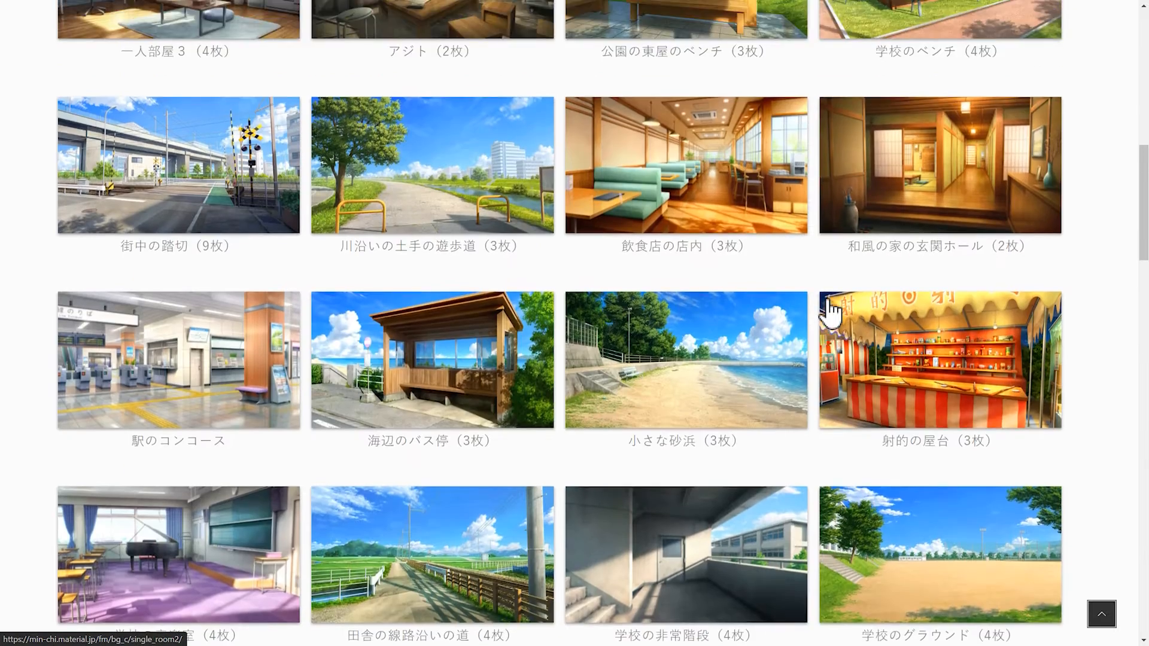
pyautogui.scroll(5, 829, 308)
pyautogui.click(566, 66)
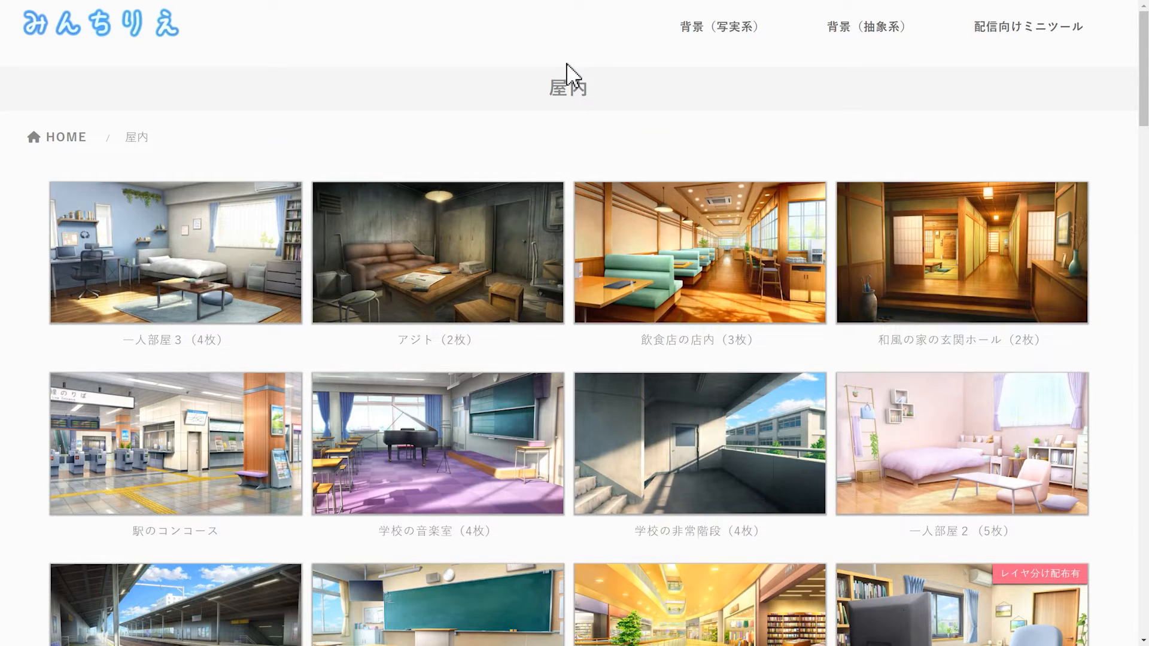
# Open the リビング２ living room background from the indoor list and choose its third lighting variant.
pyautogui.scroll(-9, 864, 231)
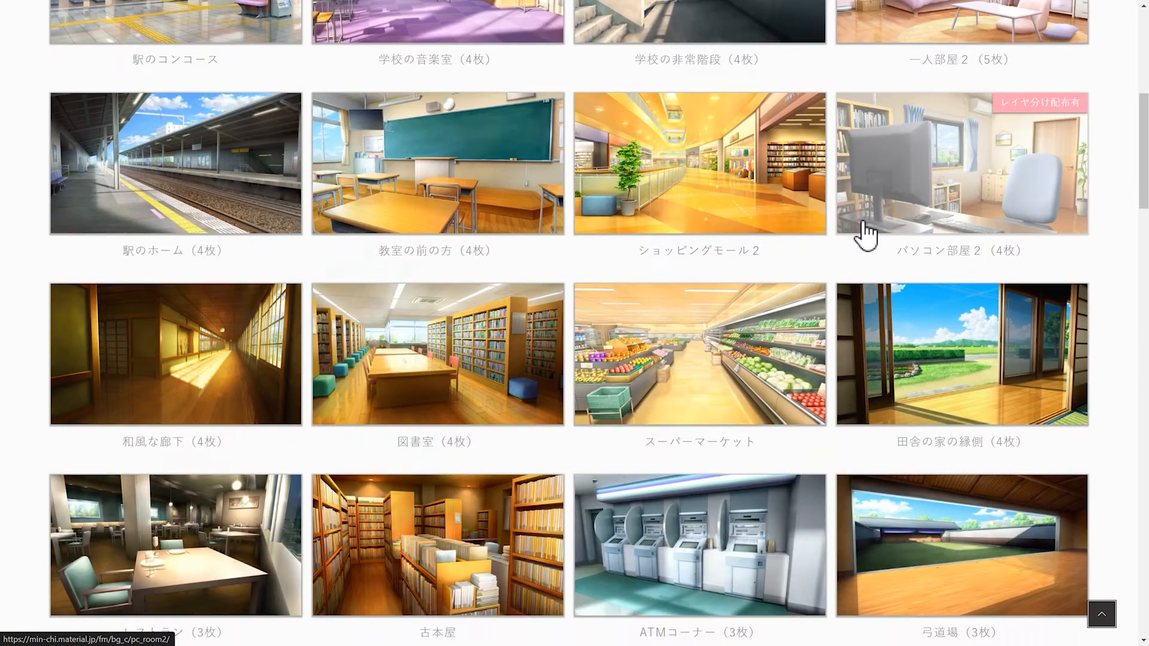
pyautogui.scroll(-5, 865, 231)
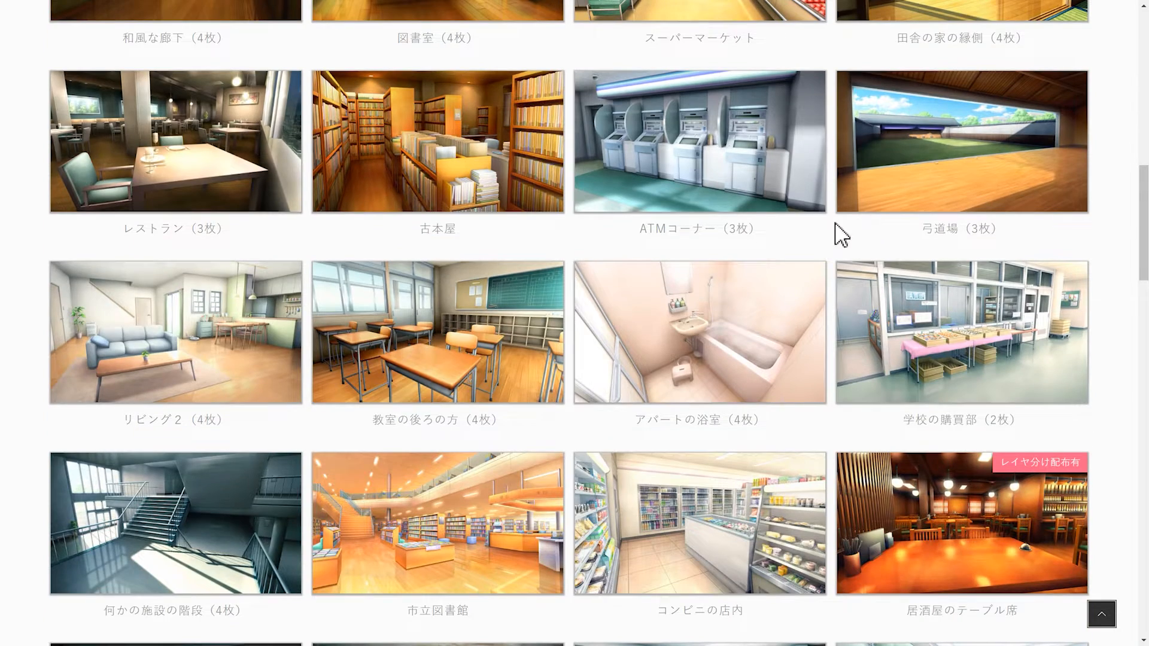
pyautogui.click(189, 338)
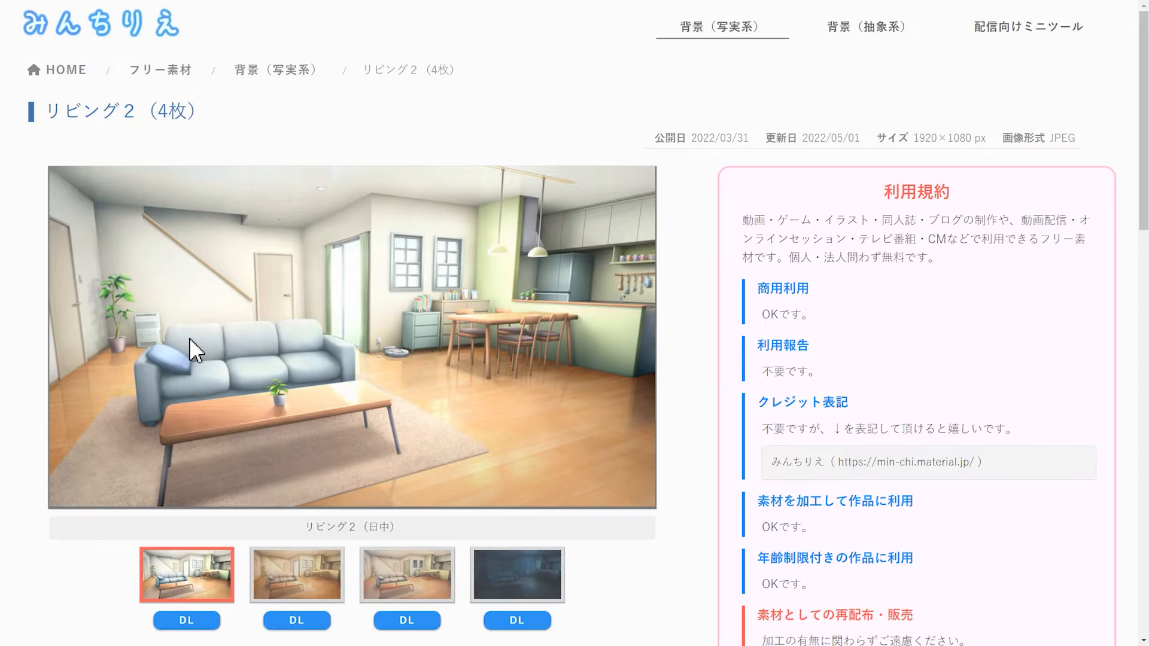
pyautogui.moveTo(1140, 174); pyautogui.dragTo(1144, 235)
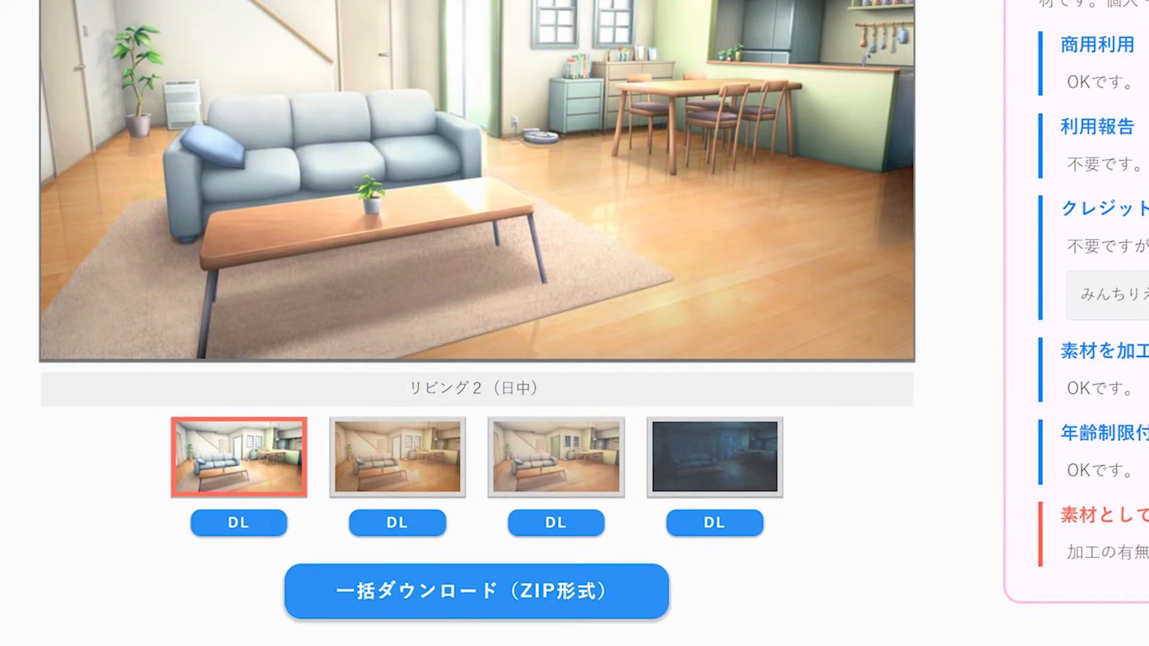
pyautogui.click(585, 441)
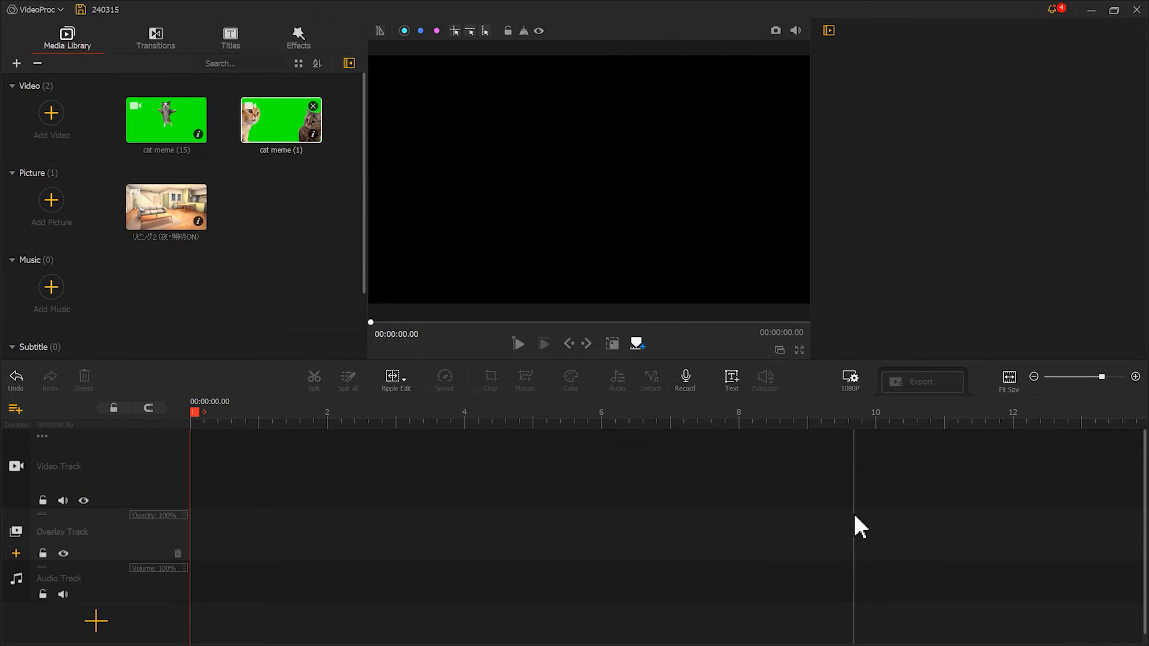
# In VideoProc, place the cat meme (1) video at the start of the video track and detach its audio.
pyautogui.moveTo(318, 149); pyautogui.dragTo(265, 461)
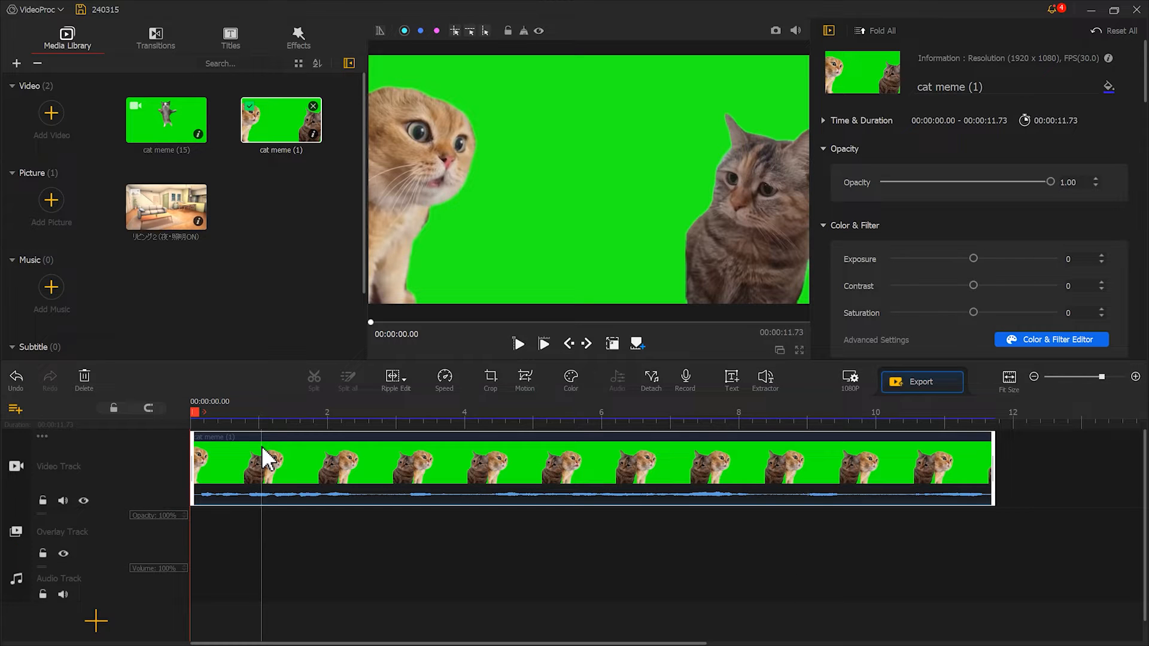
pyautogui.rightClick(265, 461)
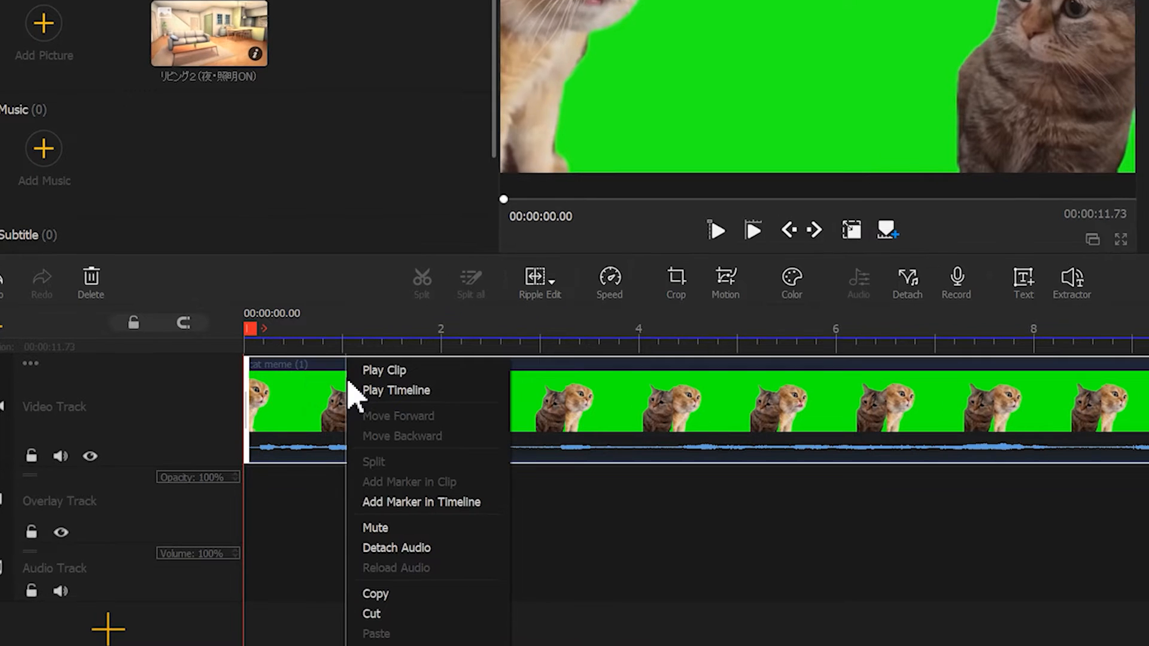
pyautogui.click(407, 547)
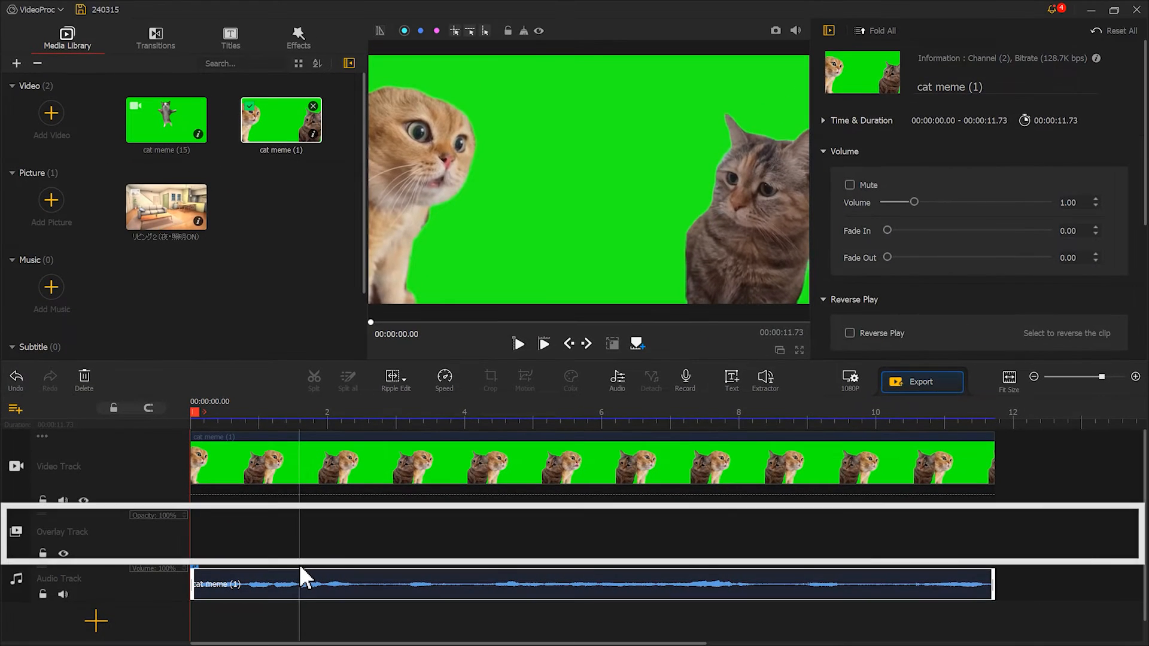
# Move the cat meme (1) clip to the overlay track and enable its green-screen chroma key.
pyautogui.moveTo(269, 474); pyautogui.dragTo(261, 535)
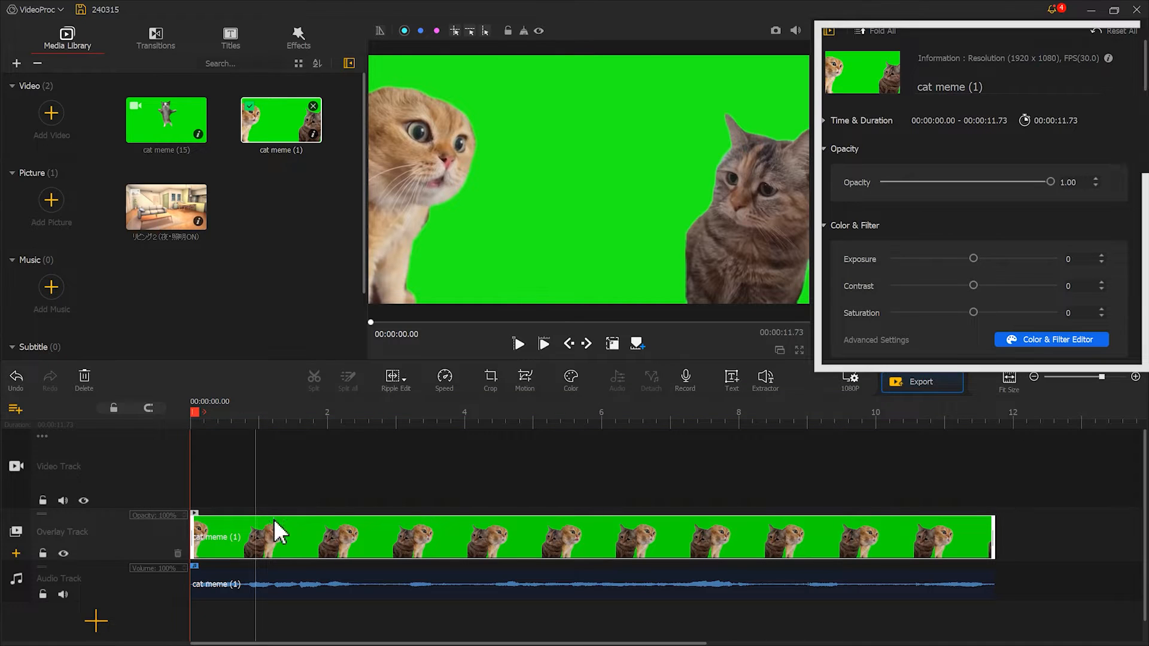
pyautogui.scroll(-15, 1144, 90)
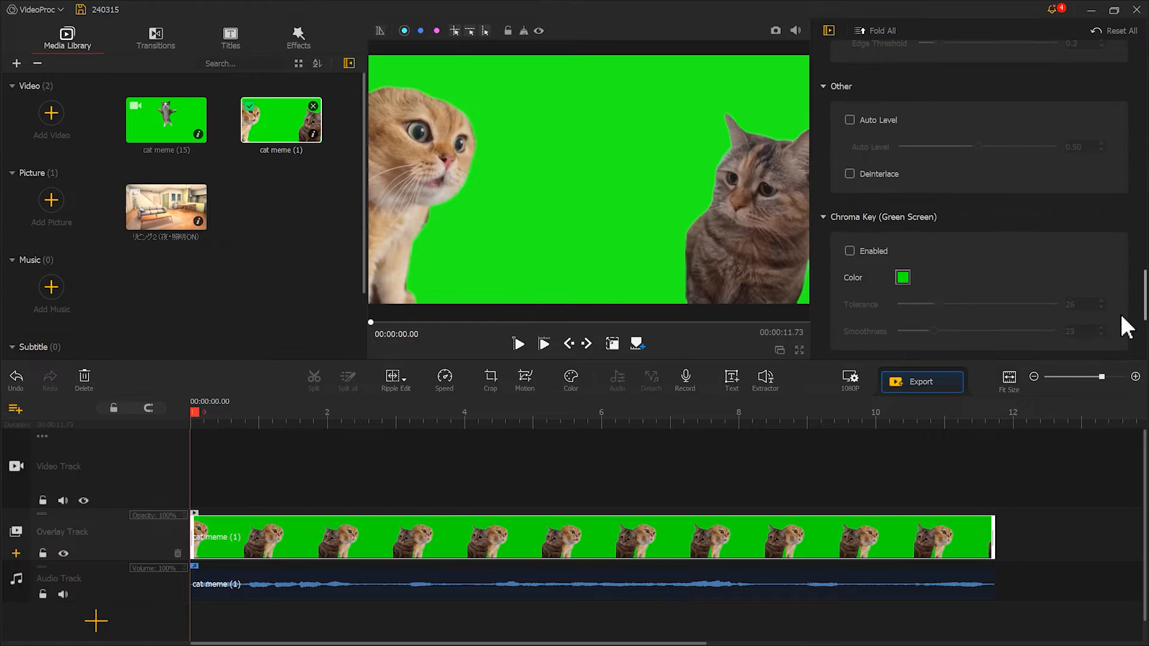
pyautogui.click(872, 252)
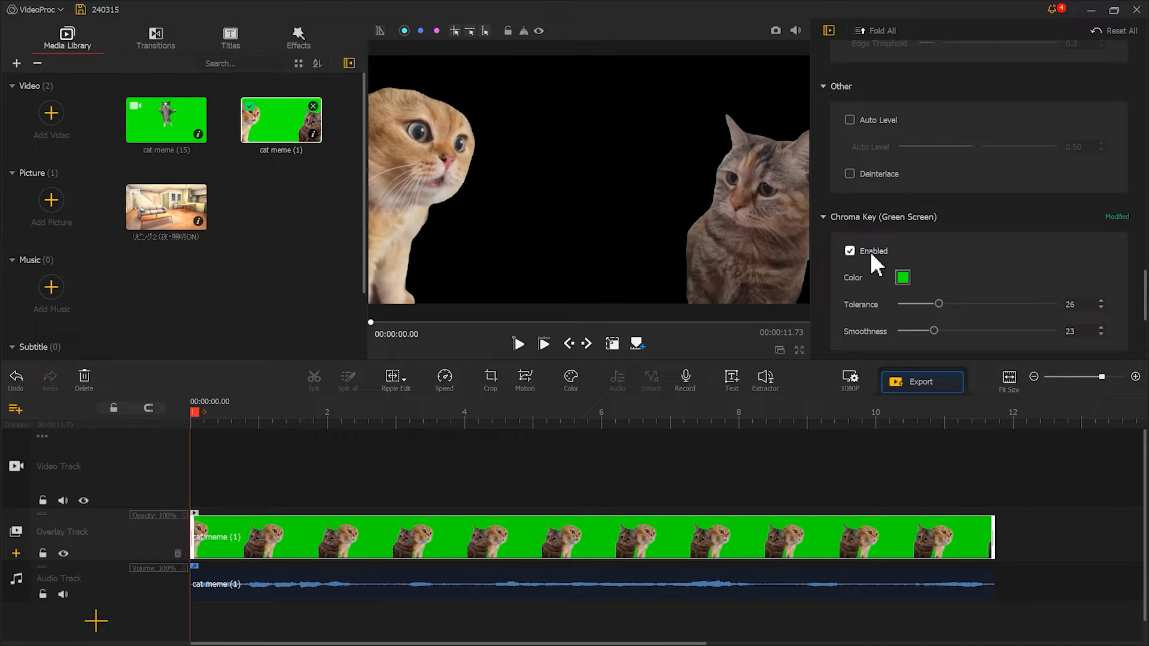
# Add the living room picture at the start of the video track and extend it to the cat clip's end at 11.73 s.
pyautogui.moveTo(179, 206); pyautogui.dragTo(250, 432)
pyautogui.moveTo(531, 464); pyautogui.dragTo(993, 462)
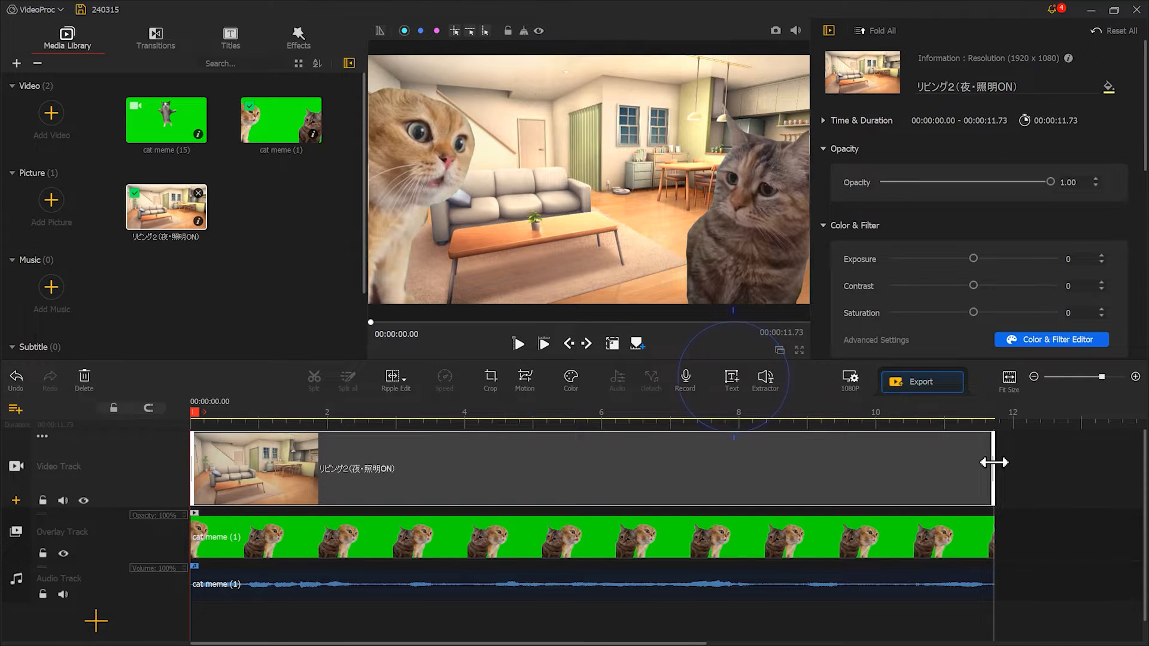
# Try a plain text clip reading "Me" in Tahoma at size 150, and delete it from the subtitle track.
pyautogui.click(735, 381)
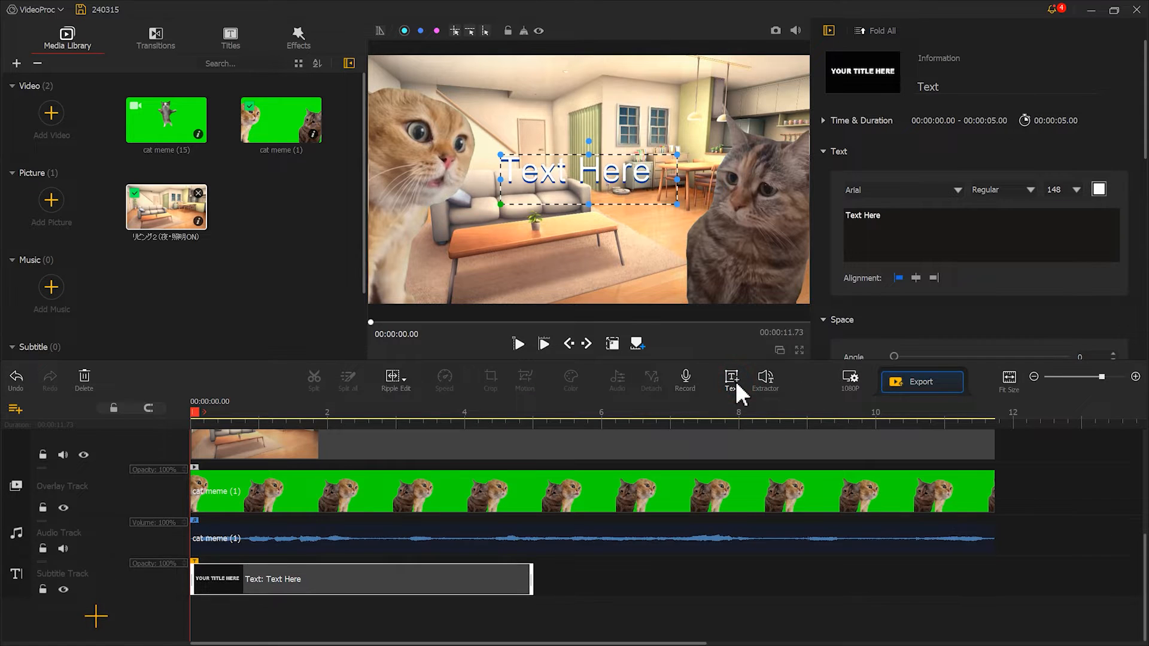
pyautogui.moveTo(892, 226); pyautogui.dragTo(842, 217)
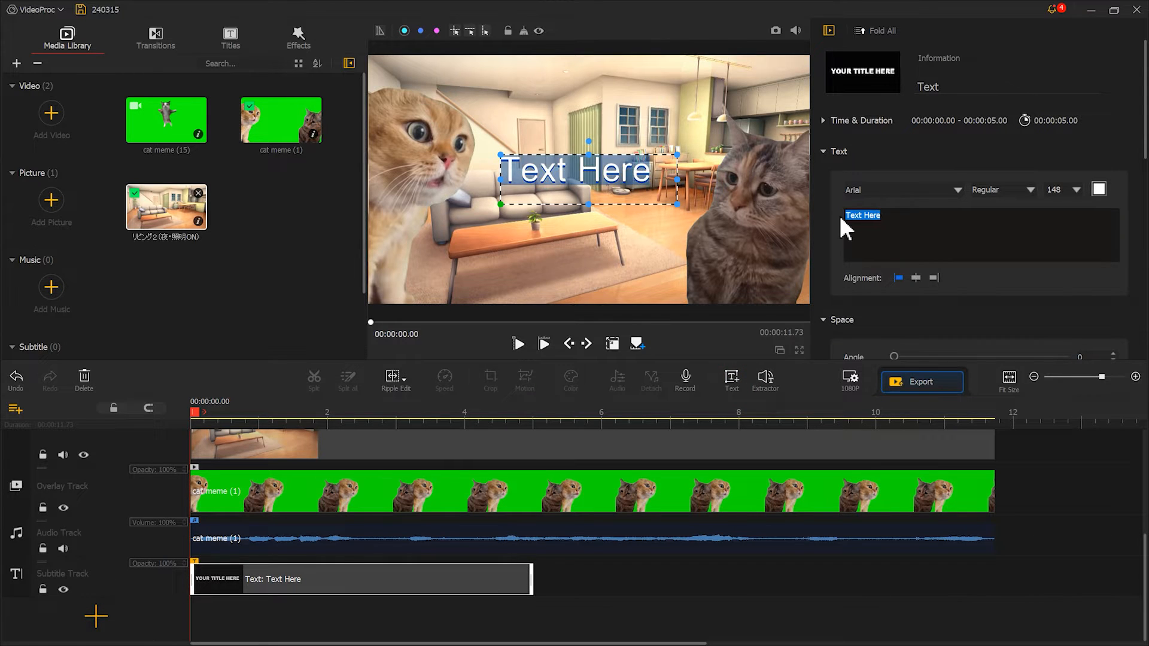
pyautogui.write('Me')
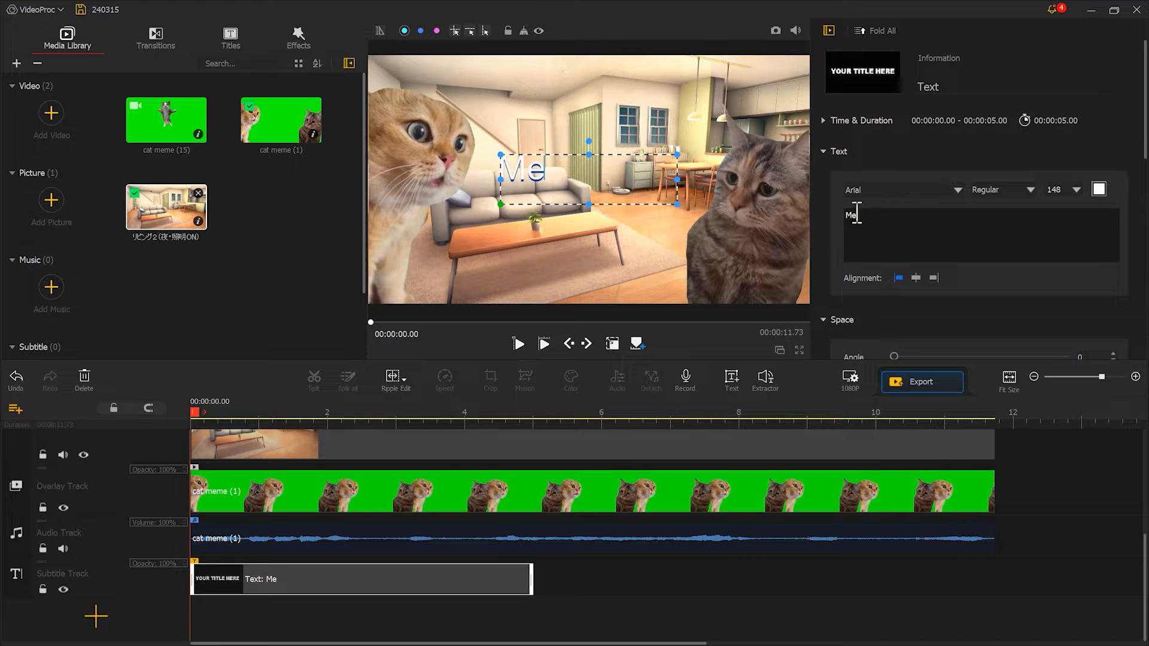
pyautogui.click(956, 190)
pyautogui.moveTo(1033, 208); pyautogui.dragTo(1047, 398)
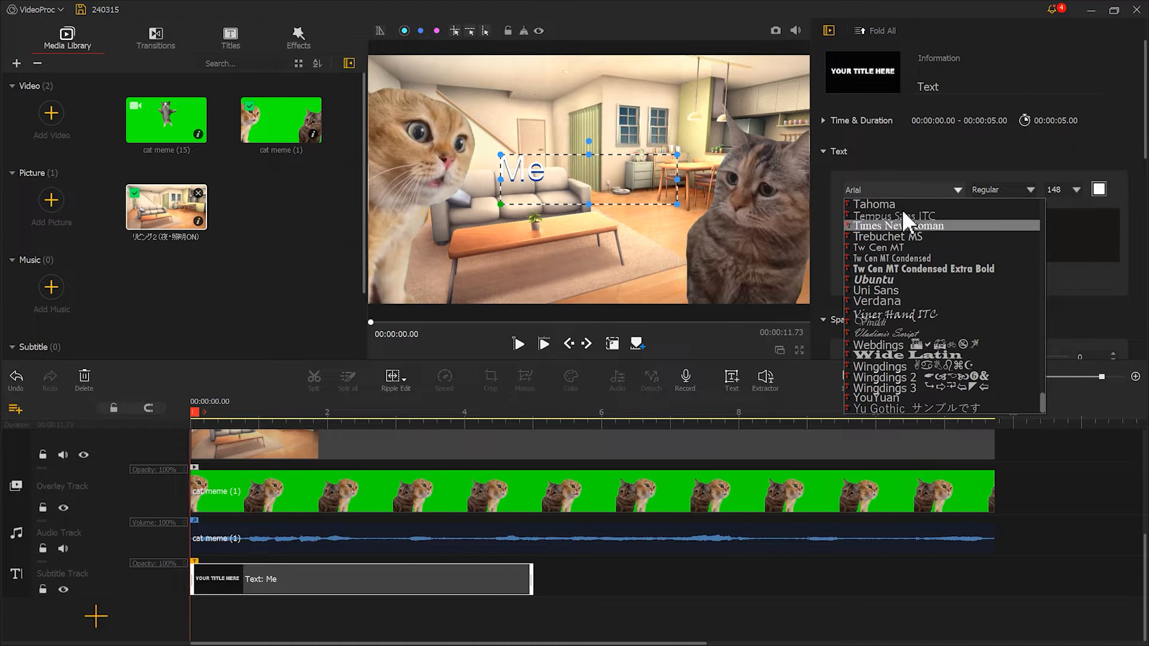
pyautogui.click(896, 204)
pyautogui.click(1071, 189)
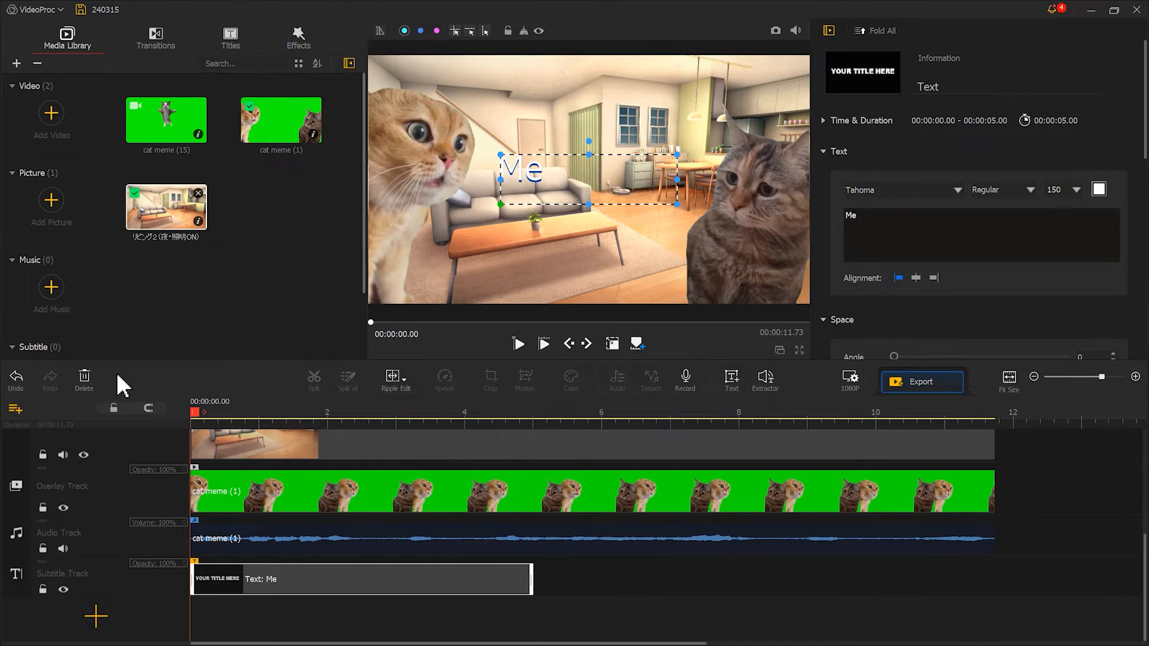
pyautogui.click(86, 376)
# Add the Title 6 preset at the start of the subtitle track.
pyautogui.click(230, 37)
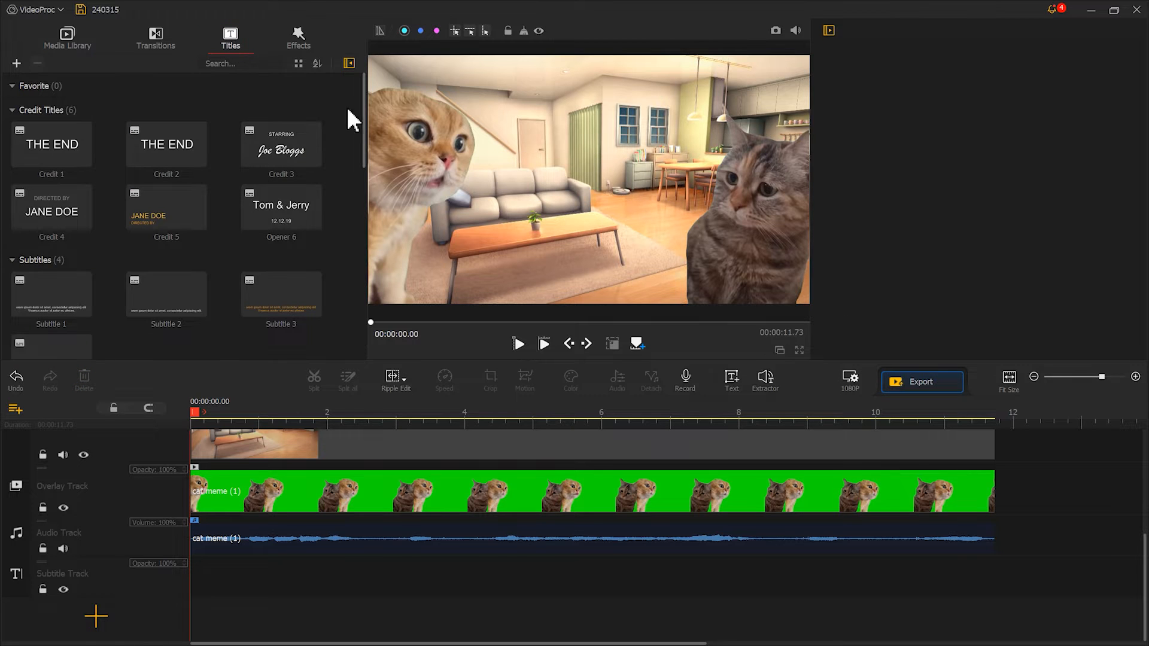
pyautogui.moveTo(365, 110); pyautogui.dragTo(171, 573)
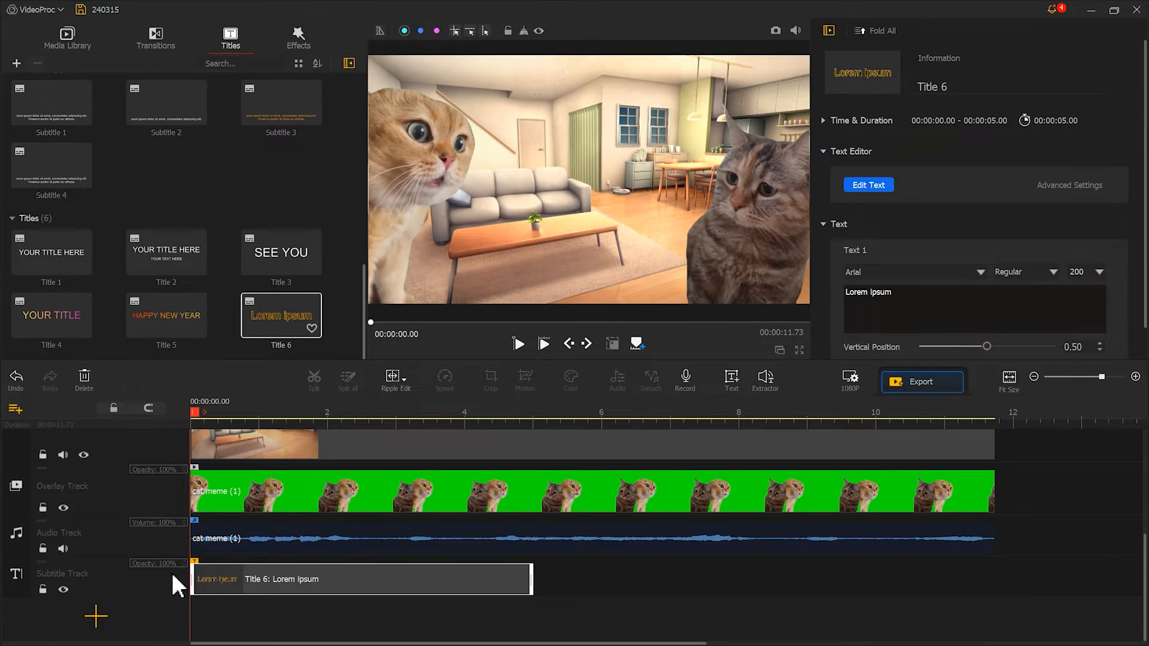
# Open the Title 6 text for editing and set its flat text color to white (#ffffff).
pyautogui.click(868, 185)
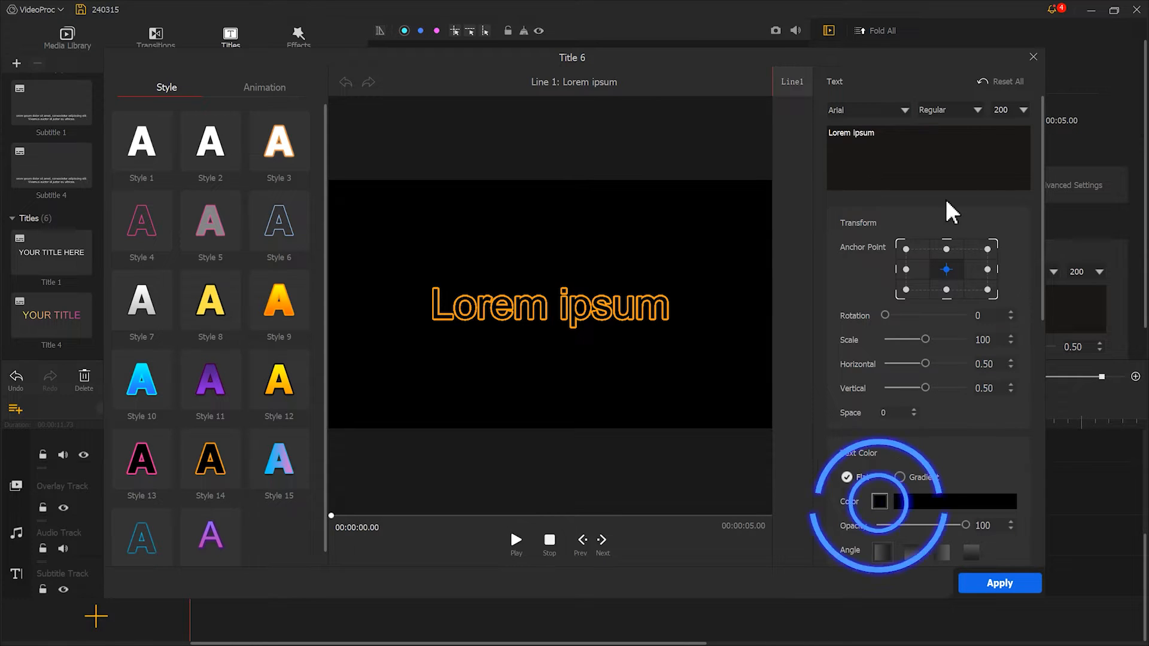
pyautogui.moveTo(1042, 206); pyautogui.dragTo(1025, 380)
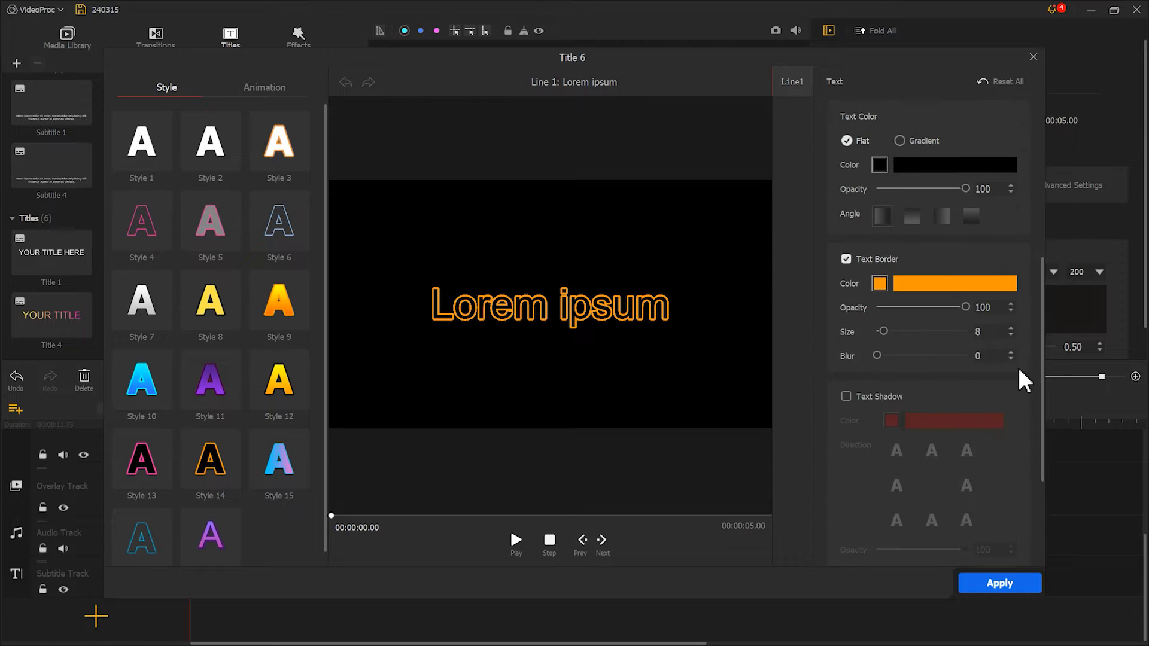
pyautogui.click(881, 166)
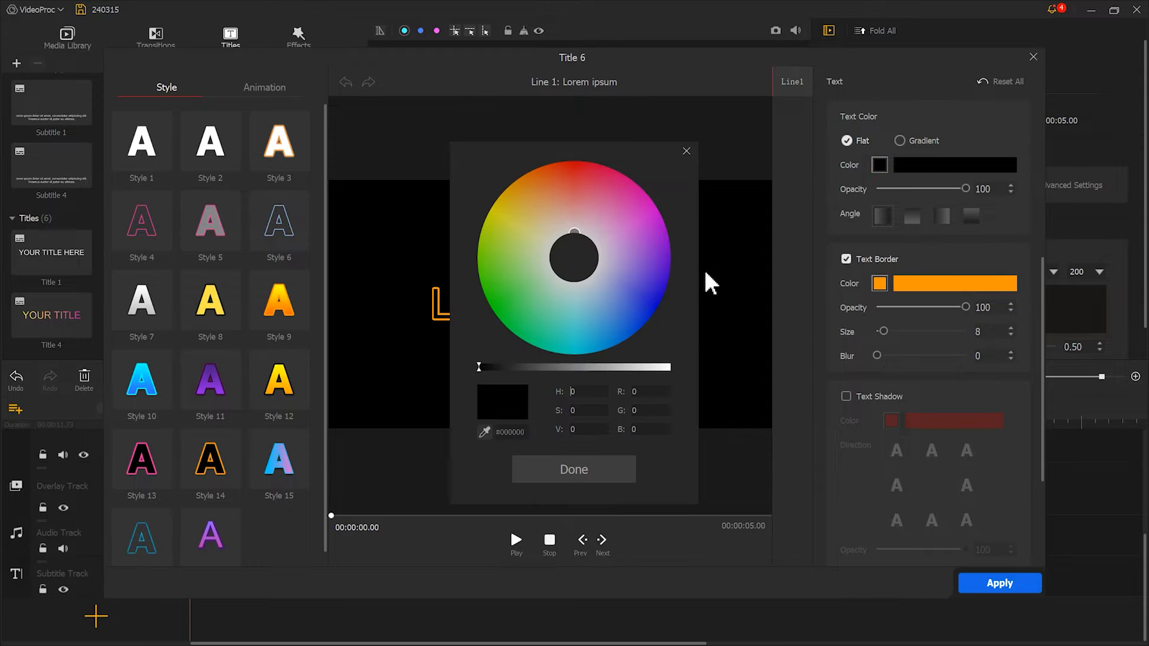
pyautogui.click(669, 368)
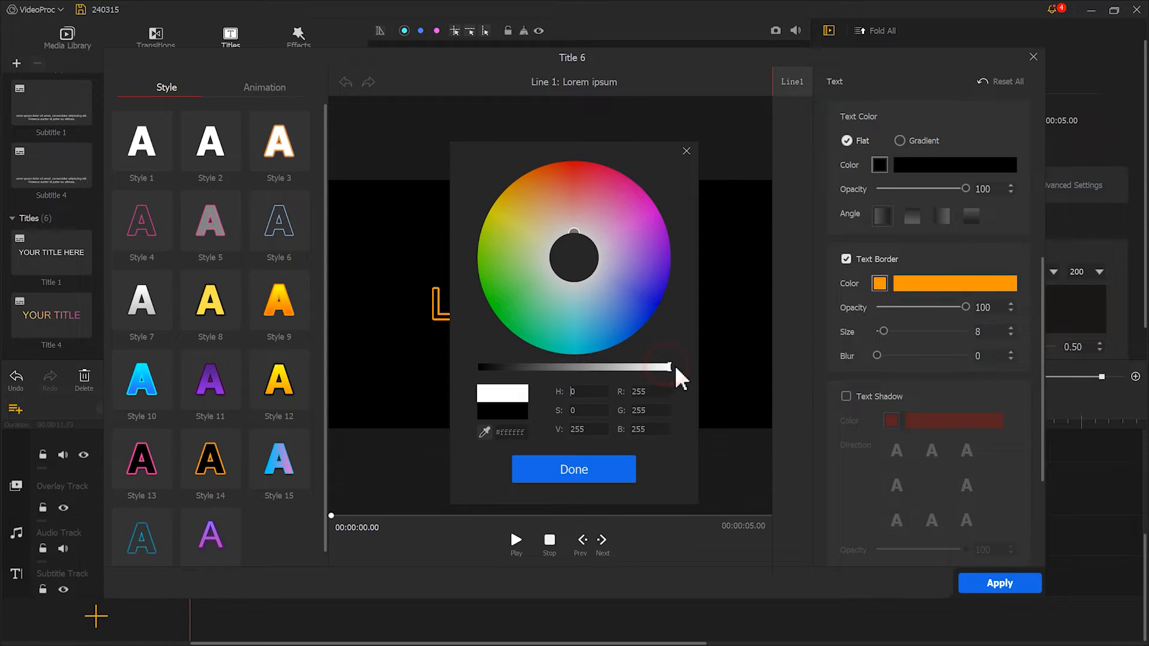
pyautogui.click(611, 470)
# Change the title's text border color to black and apply the text edits.
pyautogui.click(878, 285)
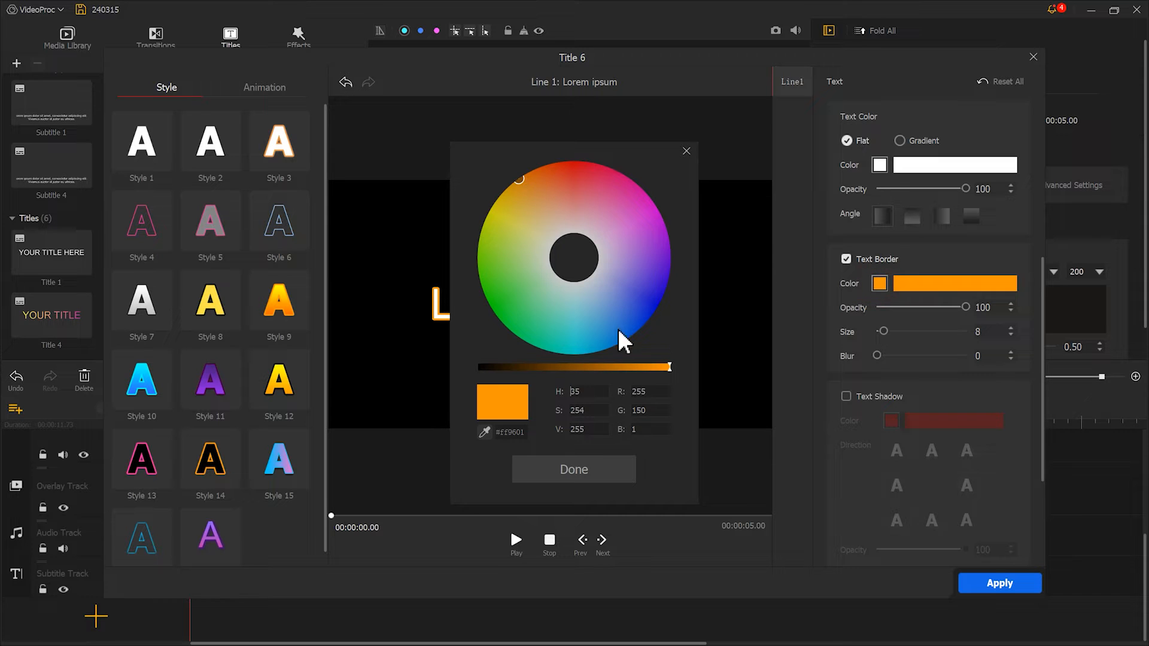
pyautogui.moveTo(536, 372); pyautogui.dragTo(436, 377)
pyautogui.click(561, 469)
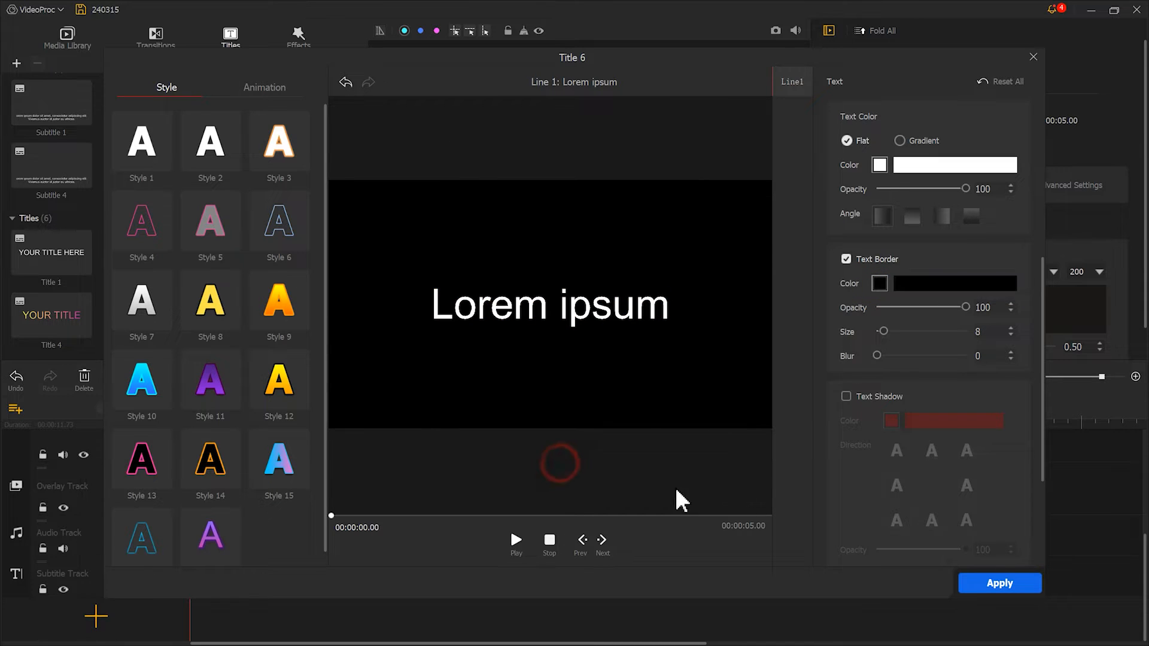
pyautogui.click(1014, 585)
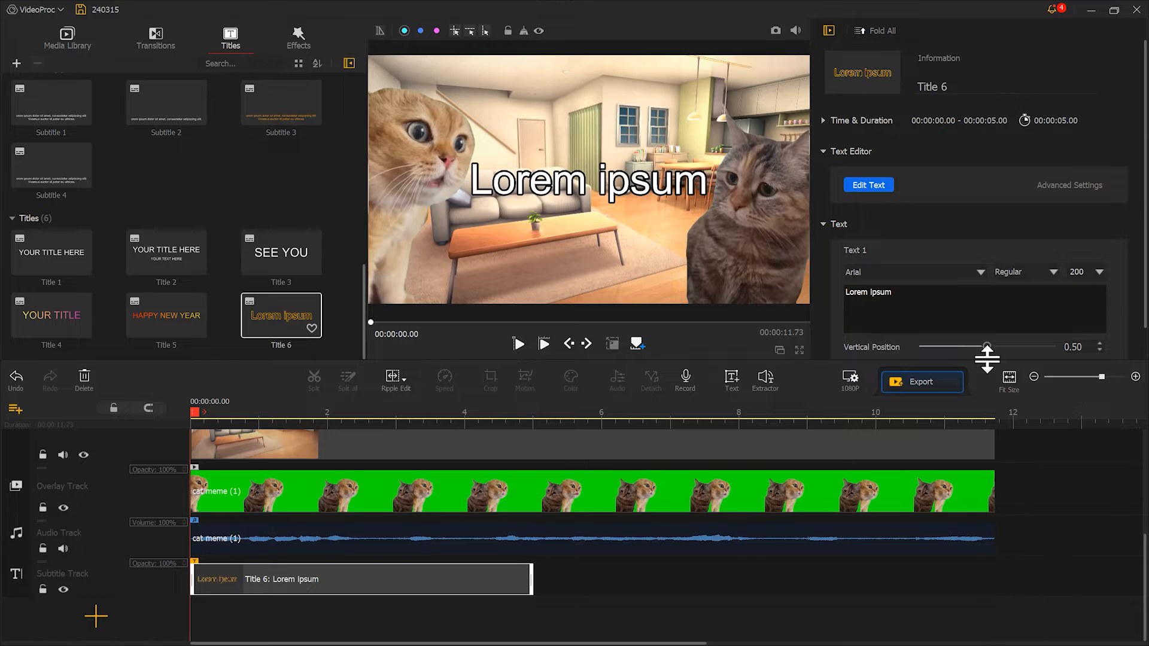
# Replace the title's placeholder text with "Babe why are you crying?" on two lines.
pyautogui.click(962, 313)
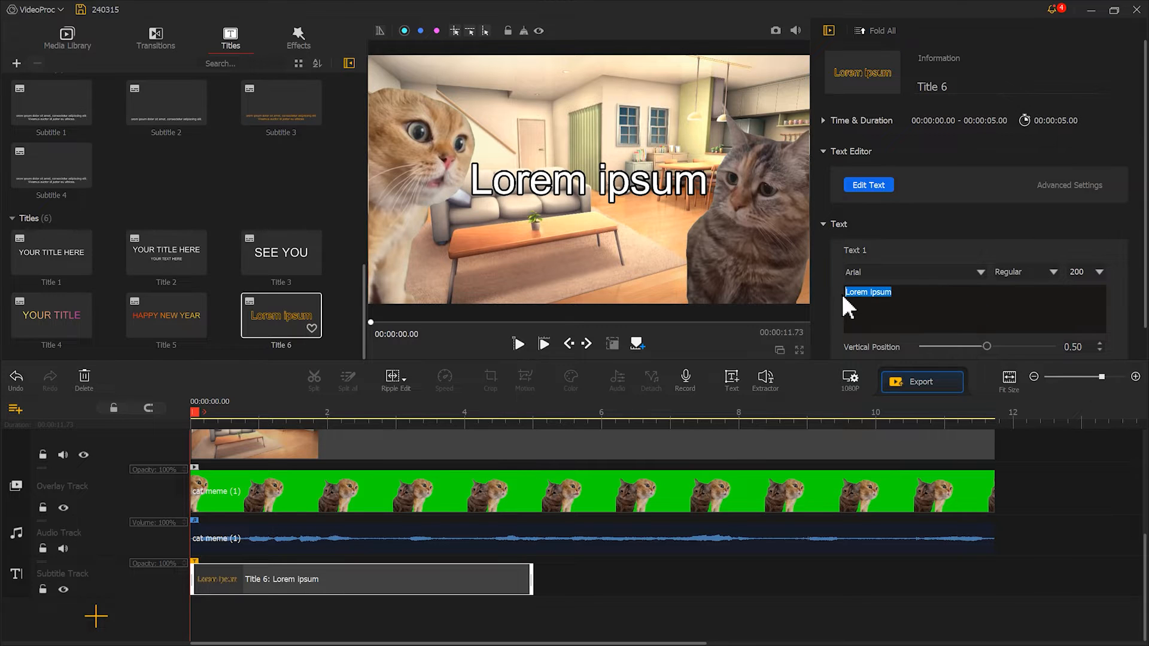
pyautogui.write('Babe why are you crying?')
# Set the title's font to Tahoma at size 150 and its vertical and horizontal positions to 0.26.
pyautogui.scroll(-1, 983, 237)
pyautogui.click(981, 238)
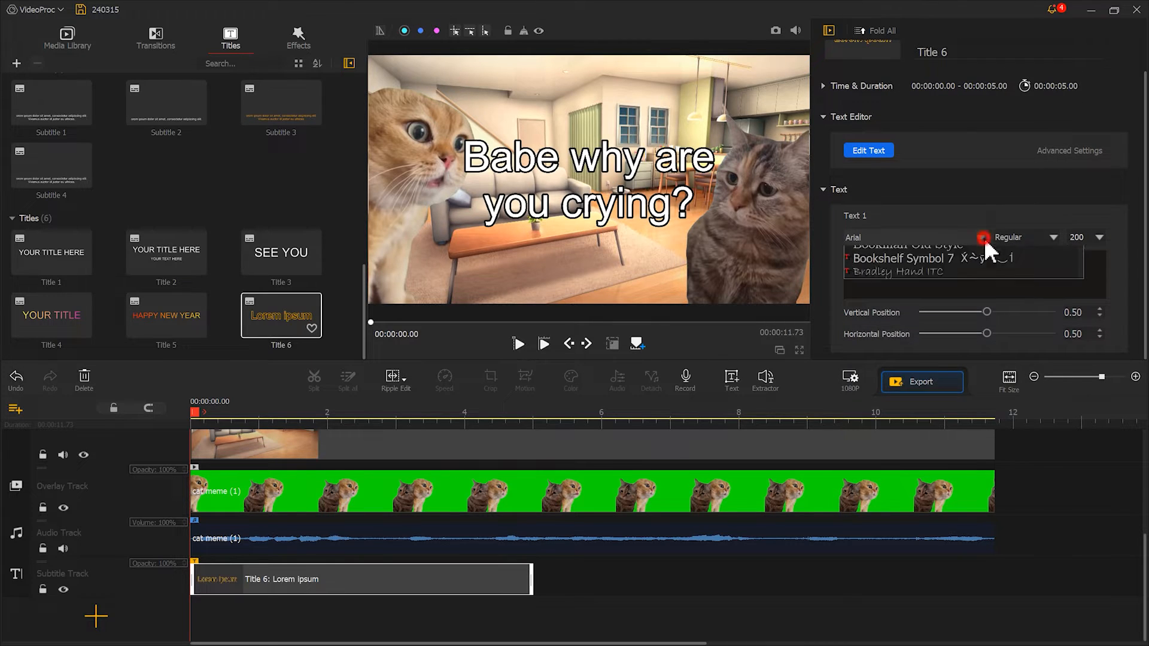
pyautogui.moveTo(1077, 259); pyautogui.dragTo(1069, 496)
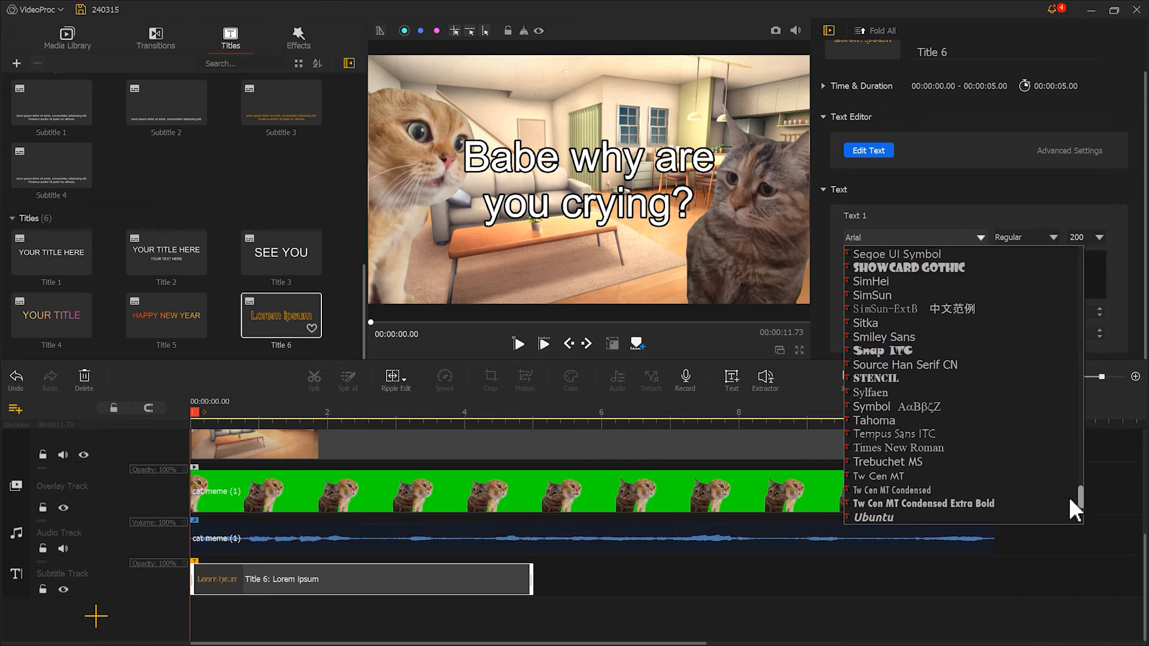
pyautogui.click(863, 419)
pyautogui.write('150')
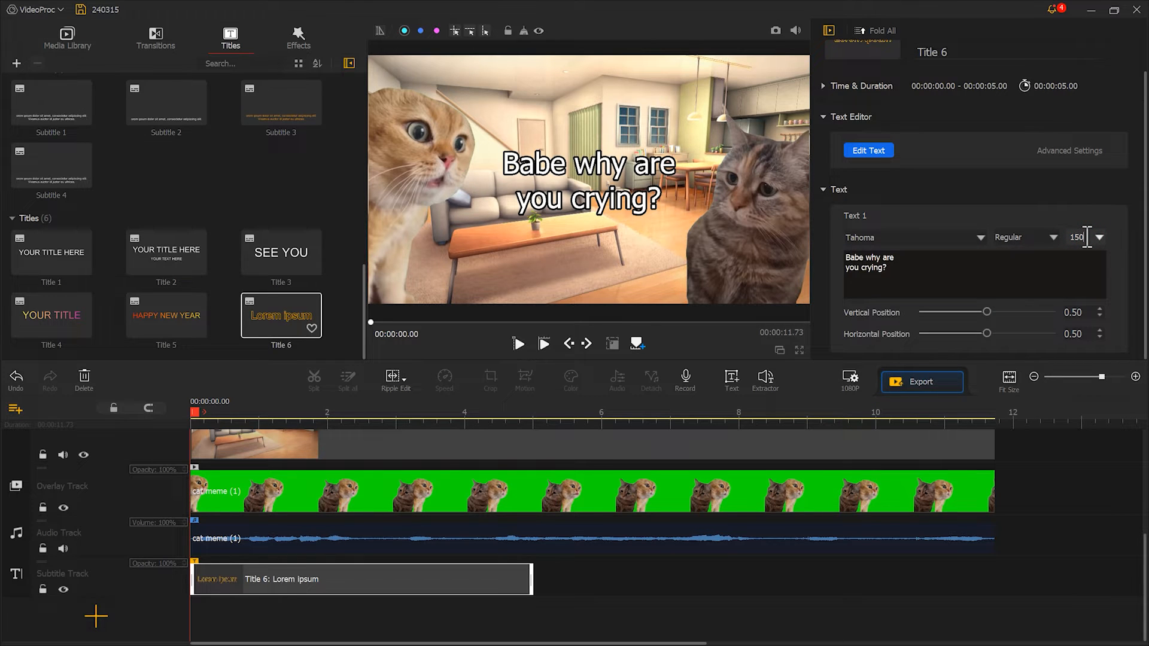
pyautogui.moveTo(985, 312); pyautogui.dragTo(954, 334)
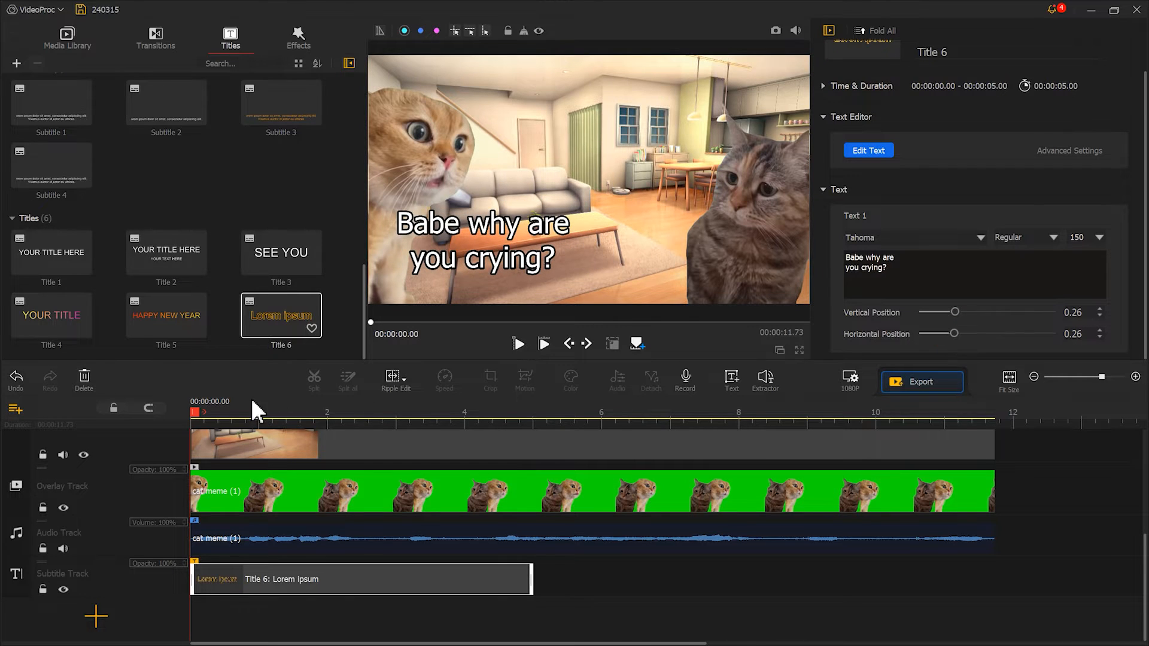
# Trim the "Babe why are you crying?" caption to end at 00:00:02.16 and preview it from the start.
pyautogui.moveTo(195, 408); pyautogui.dragTo(344, 413)
pyautogui.moveTo(532, 573); pyautogui.dragTo(339, 574)
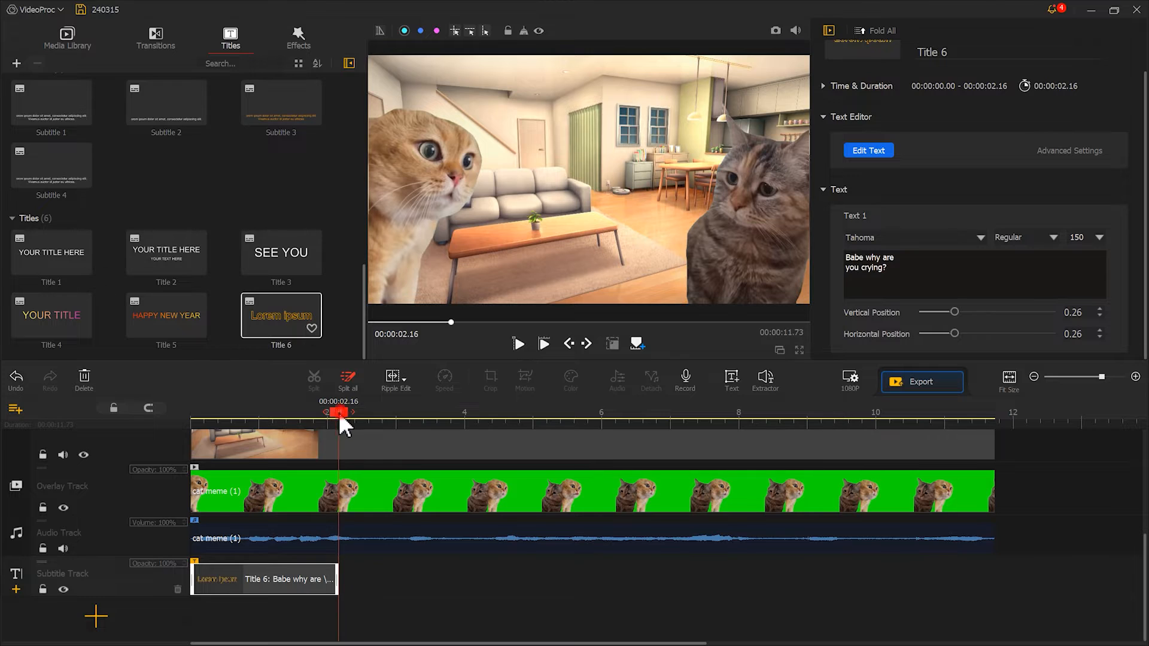
pyautogui.moveTo(339, 412); pyautogui.dragTo(182, 416)
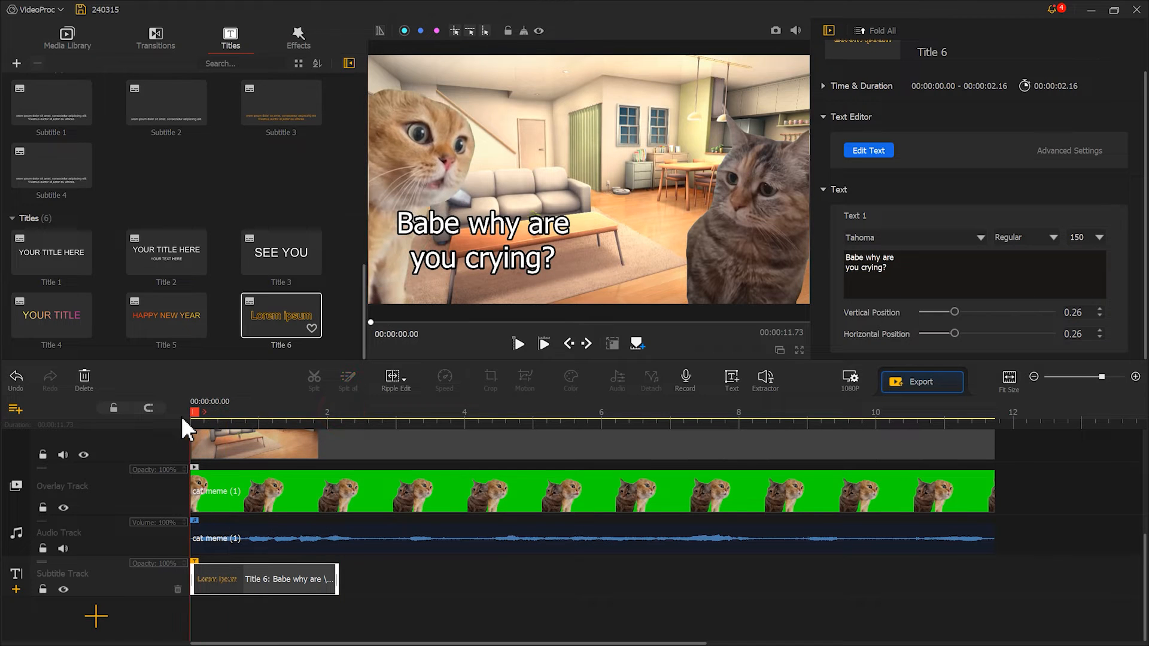
pyautogui.click(517, 345)
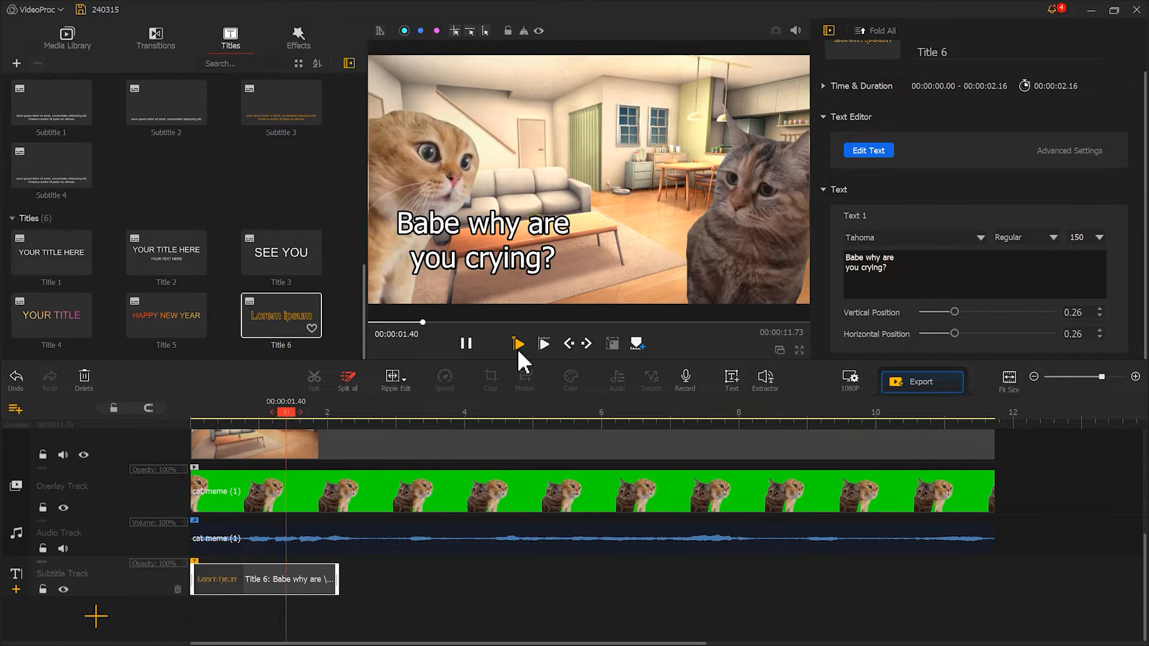
pyautogui.click(469, 345)
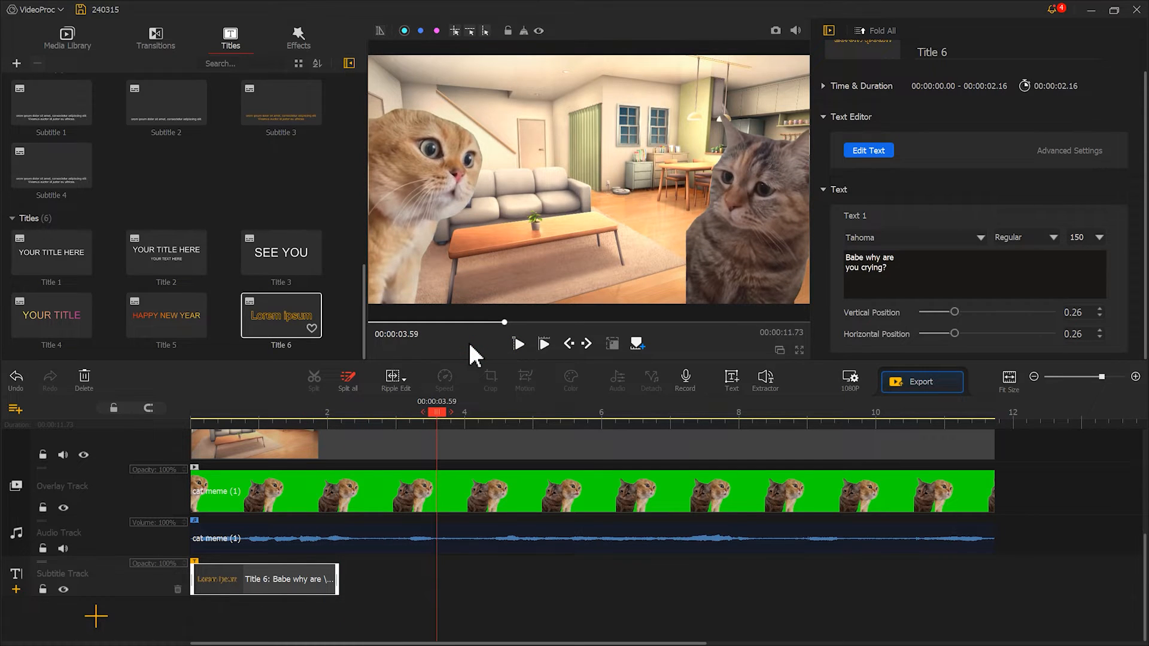
# Copy the "Babe why are you crying?" caption and paste it on the subtitle track at 00:00:02.73.
pyautogui.rightClick(303, 582)
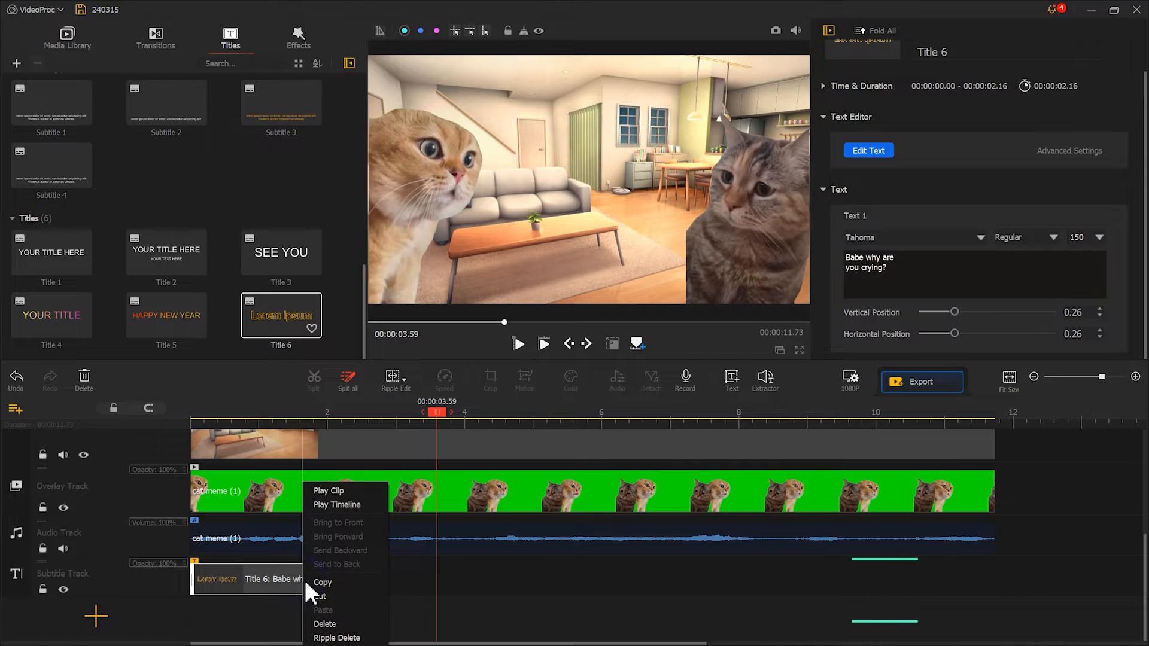
pyautogui.click(322, 582)
pyautogui.moveTo(436, 413); pyautogui.dragTo(378, 414)
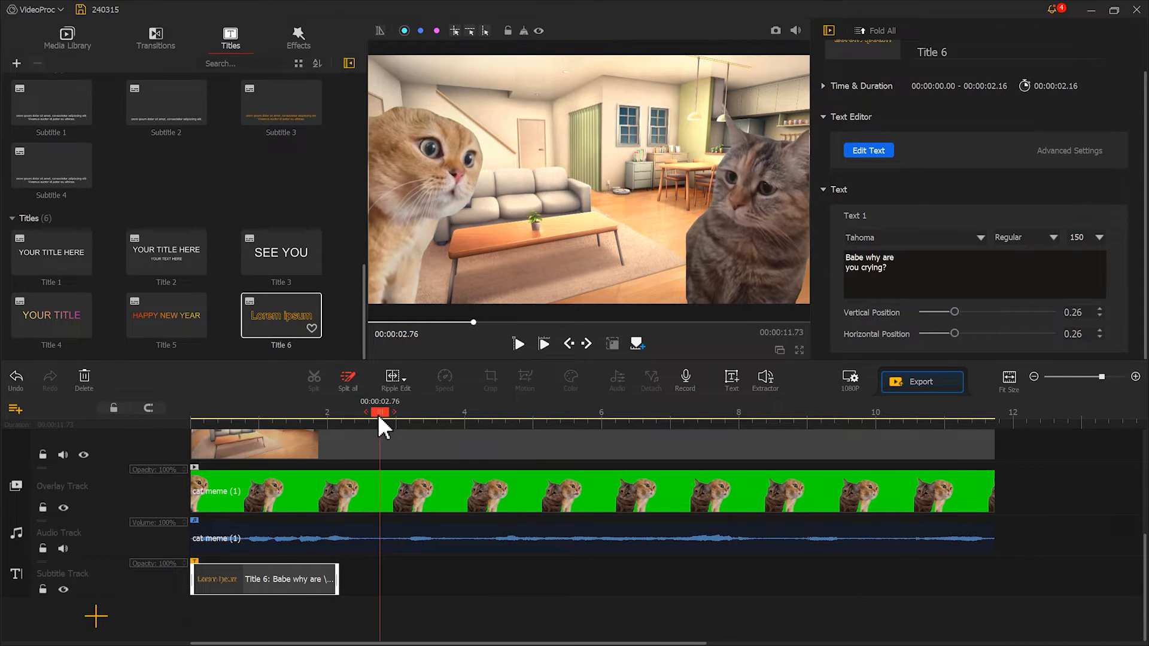
pyautogui.rightClick(378, 576)
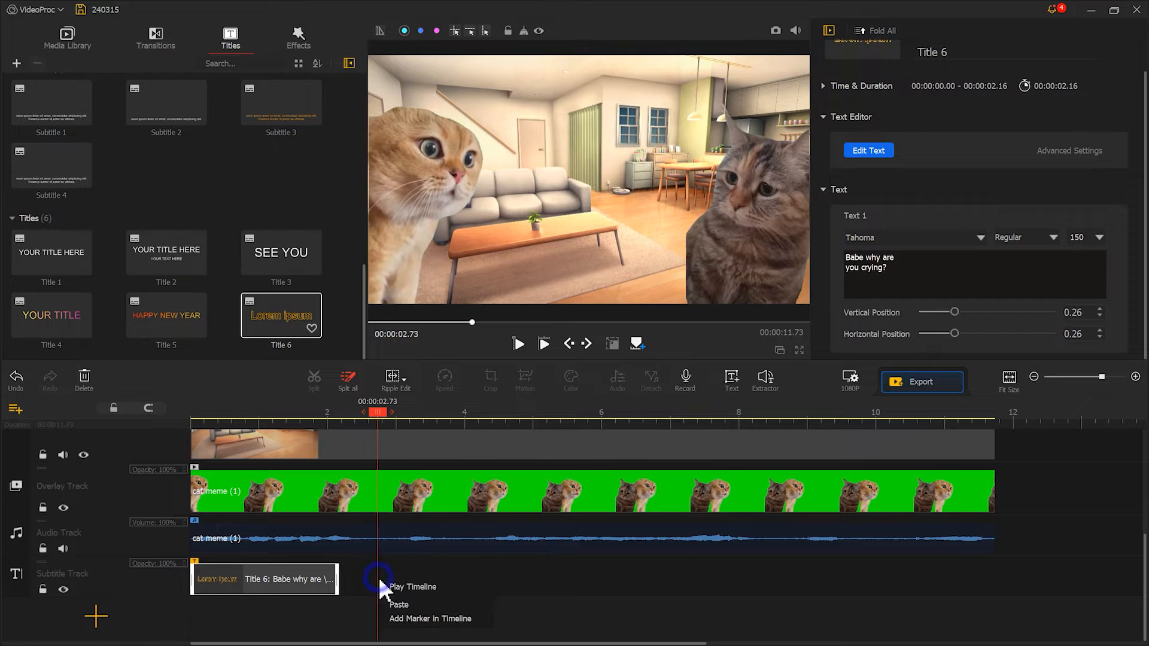
pyautogui.click(398, 604)
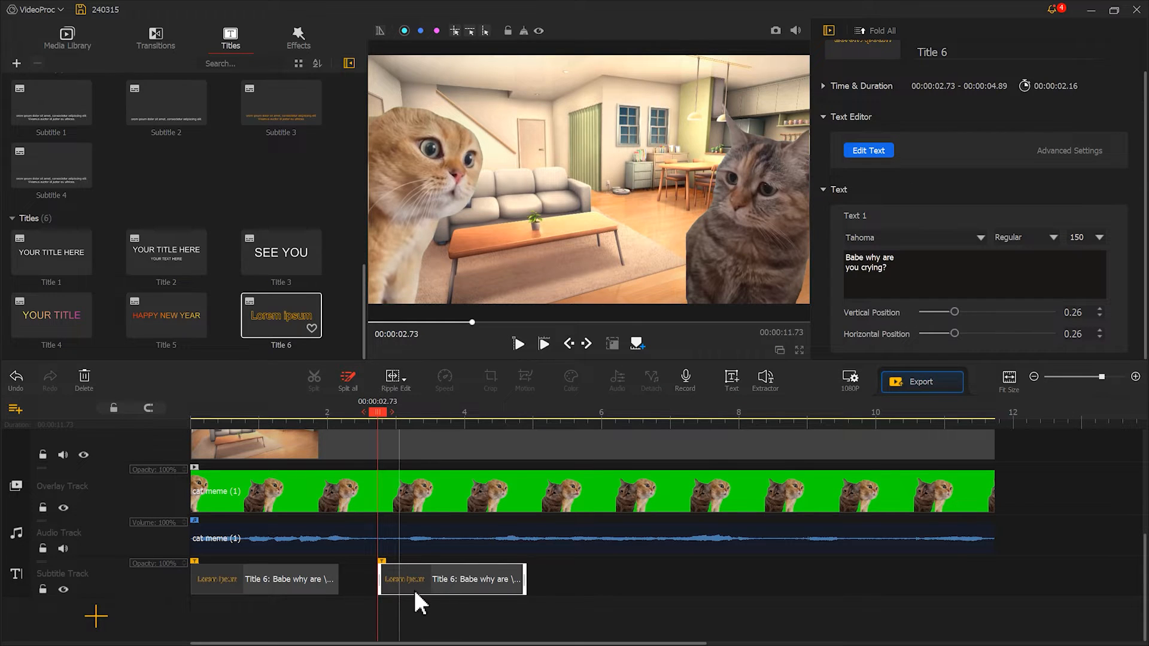
# Change the pasted caption to "Nothing" with a horizontal position of 0.74, and trim it to end at 00:00:03.66.
pyautogui.moveTo(887, 270); pyautogui.dragTo(835, 261)
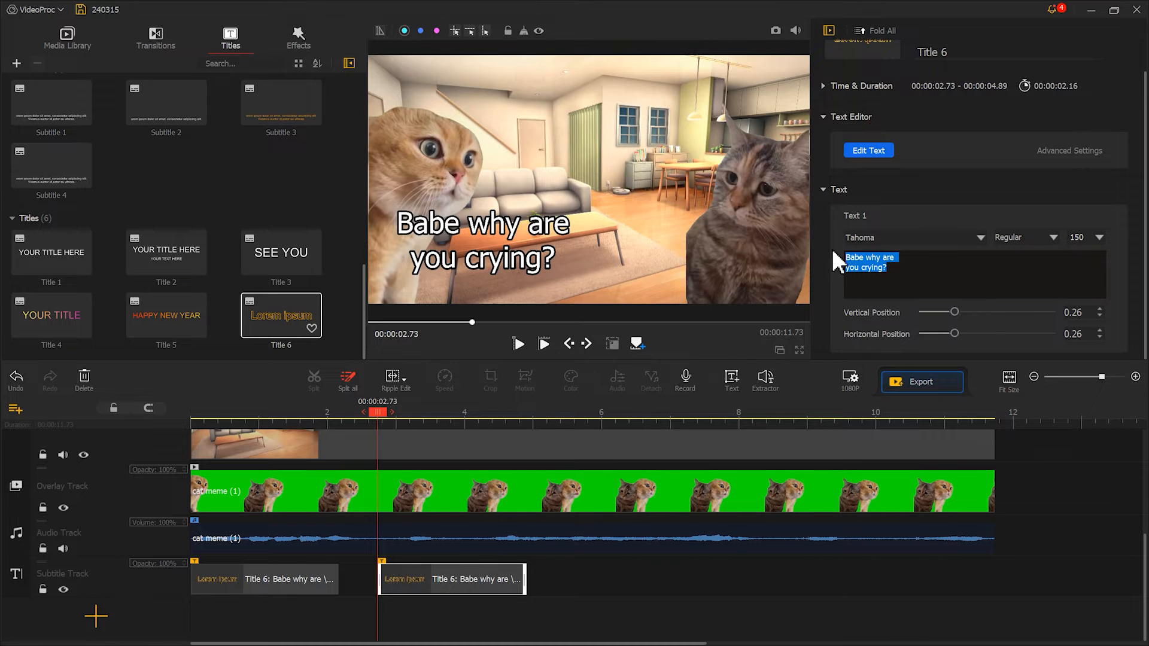
pyautogui.write('Nothing')
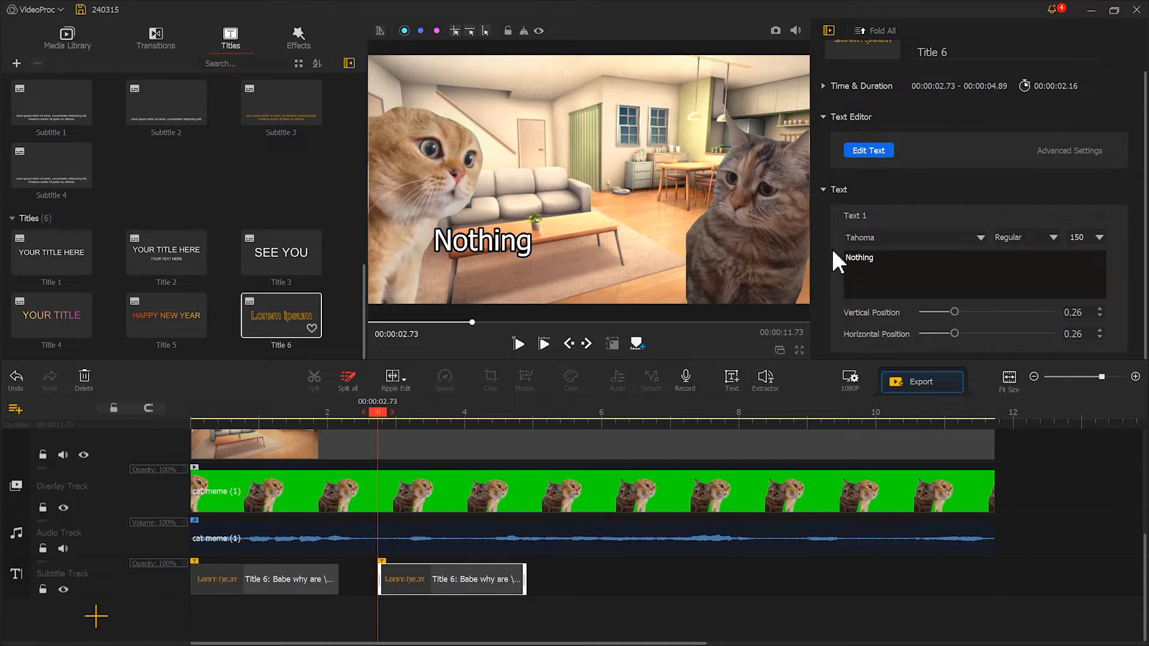
pyautogui.moveTo(953, 330); pyautogui.dragTo(1016, 330)
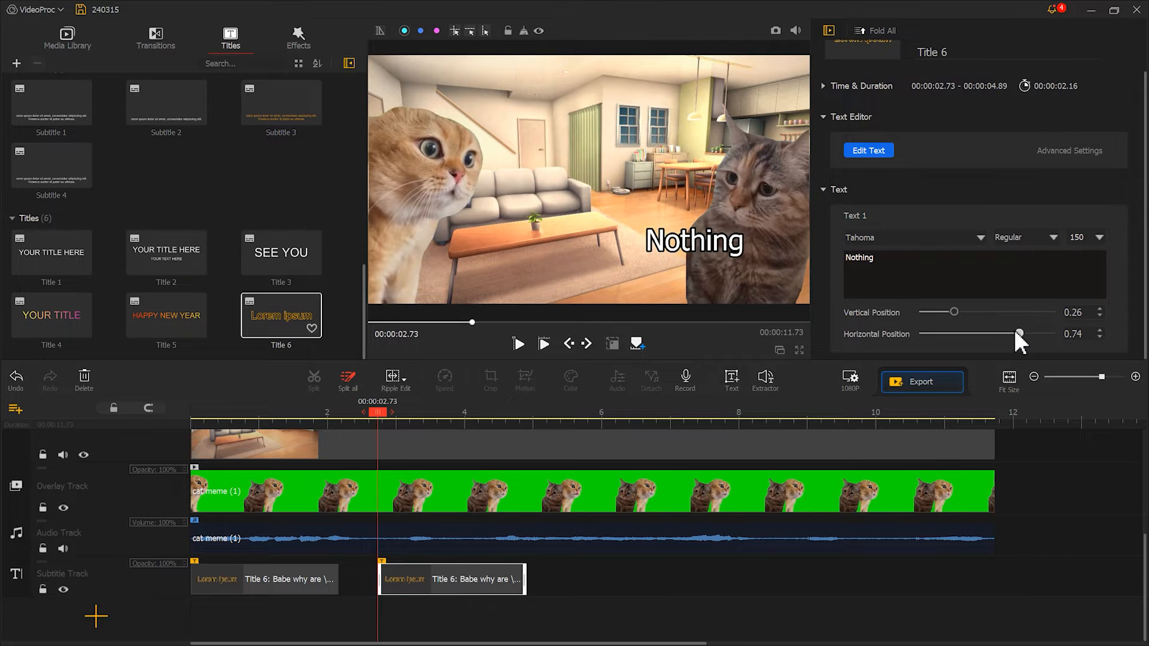
pyautogui.click(441, 413)
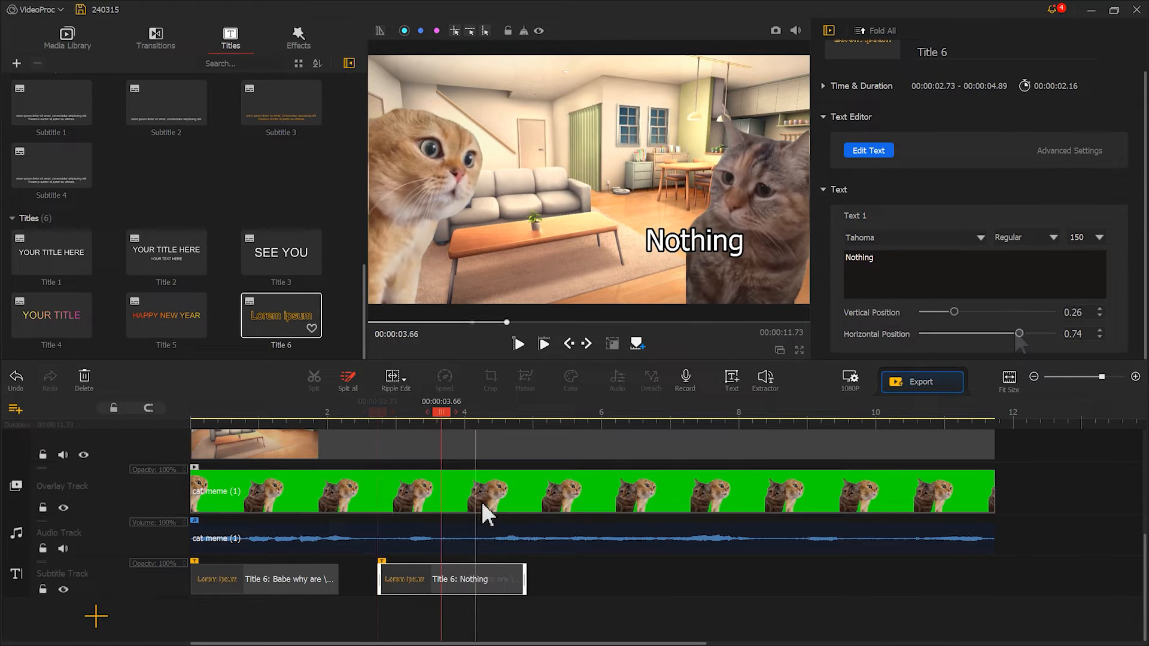
pyautogui.moveTo(525, 573); pyautogui.dragTo(441, 571)
# Paste another copy of the first caption after the "Nothing" caption and play back the timeline.
pyautogui.rightClick(316, 567)
pyautogui.click(348, 580)
pyautogui.rightClick(468, 571)
pyautogui.click(494, 594)
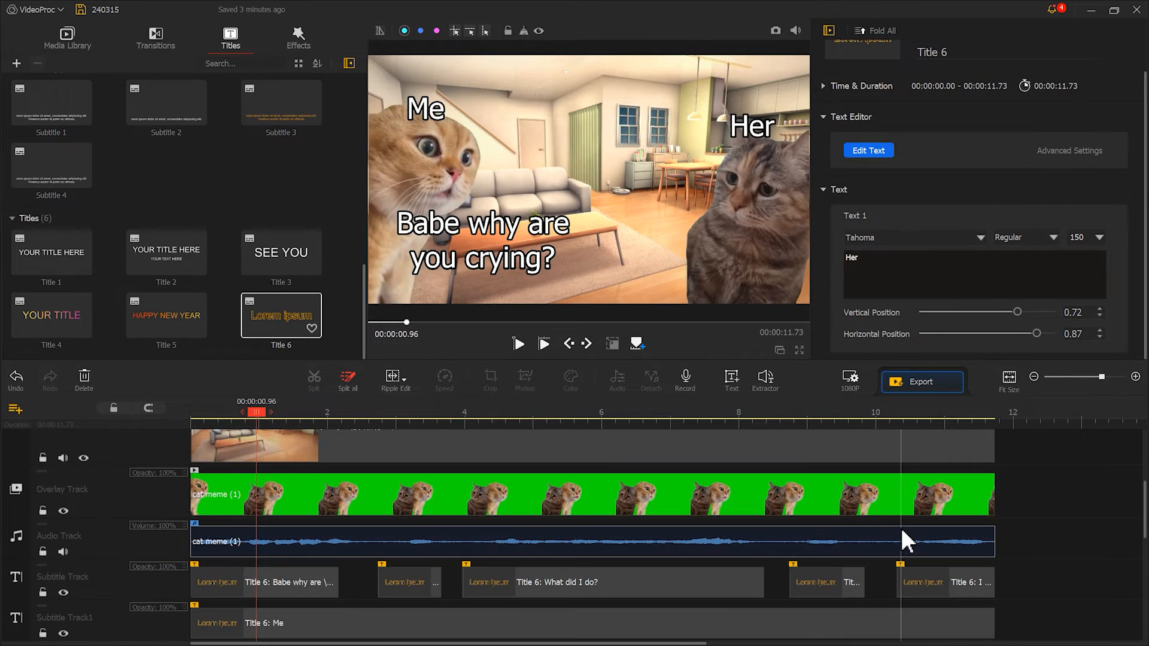
pyautogui.click(544, 340)
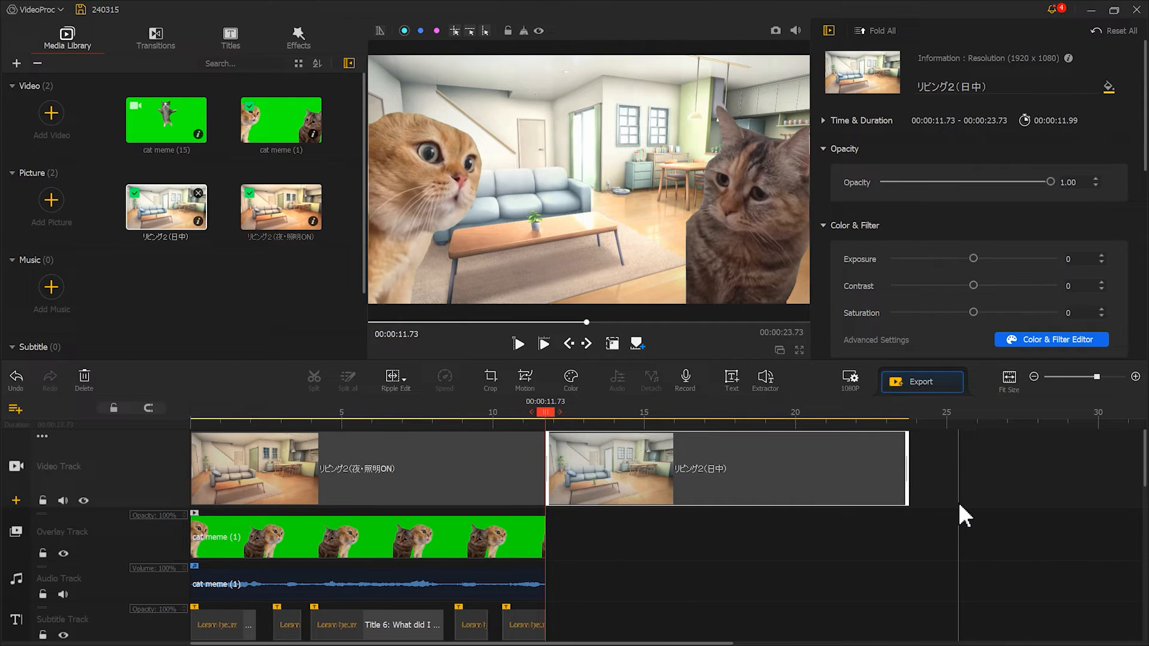
# Place the cat meme (15) clip on the overlay track at 00:00:11.73, filling the frame, with its green-screen chroma key enabled.
pyautogui.moveTo(180, 127); pyautogui.dragTo(557, 542)
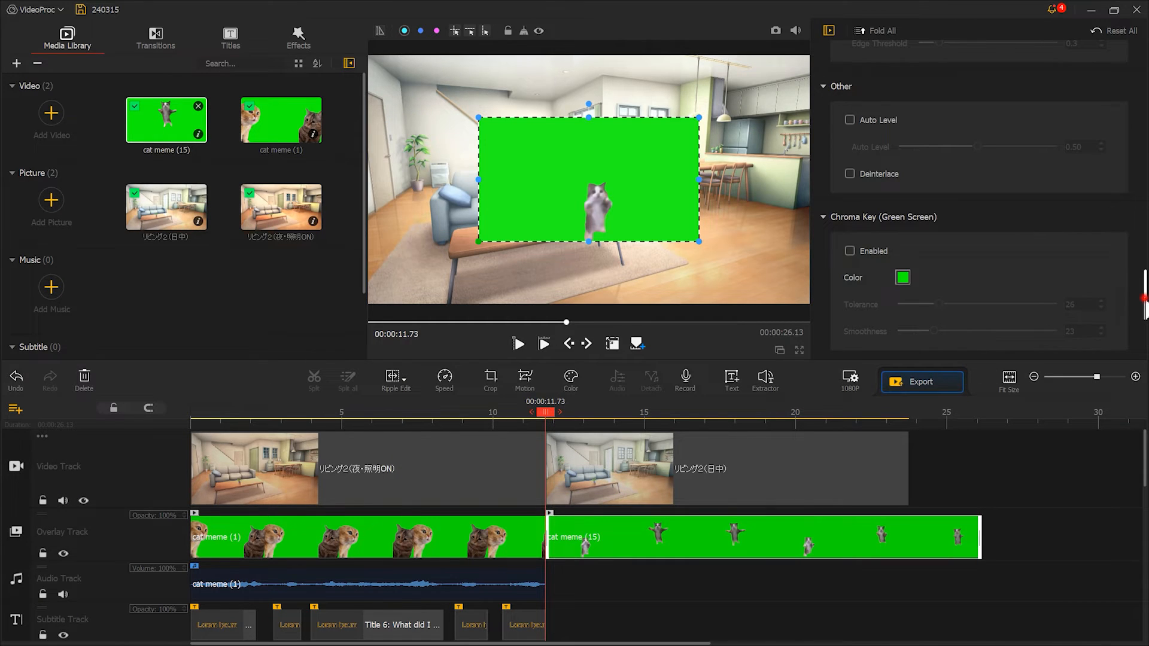
pyautogui.scroll(10, 1088, 175)
pyautogui.click(1040, 150)
pyautogui.moveTo(1144, 180); pyautogui.dragTo(1124, 305)
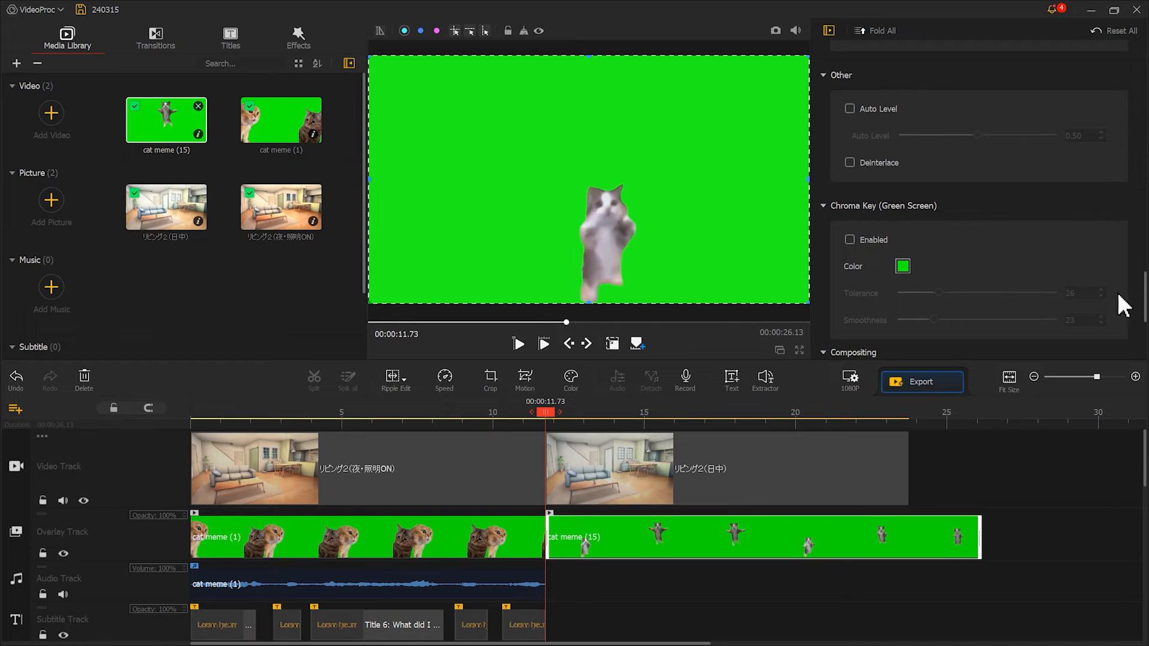
pyautogui.click(874, 238)
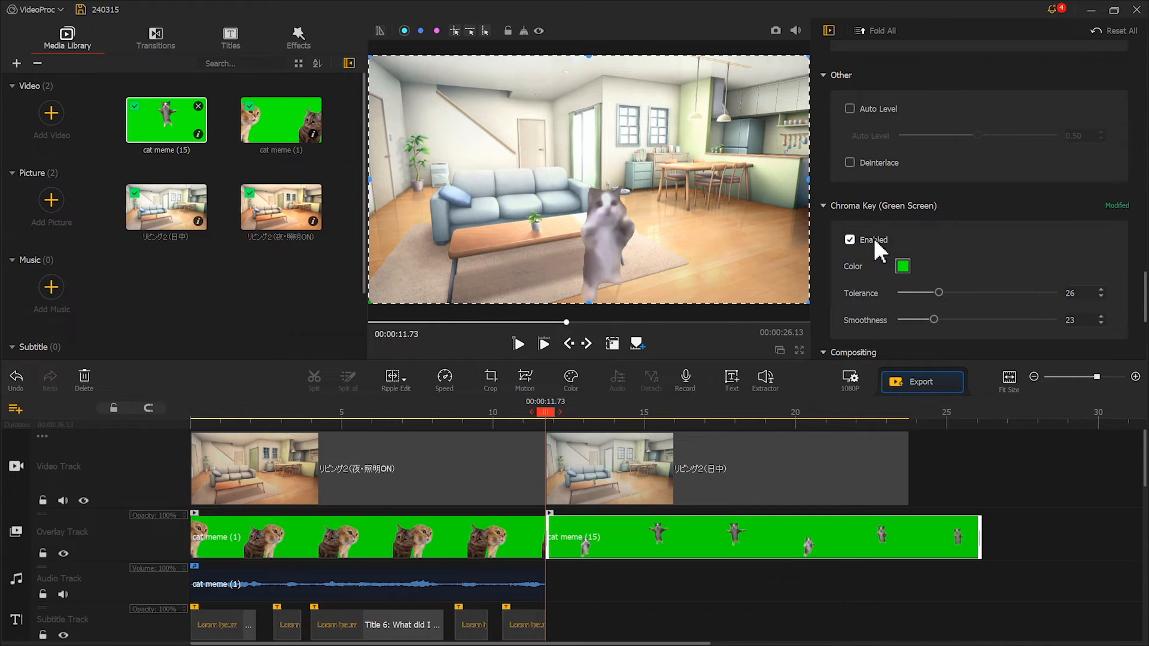
# Add a motion keyframe at the start of cat meme (15), with a full-size 1920x1082 frame shifted to about (-82,541).
pyautogui.click(533, 384)
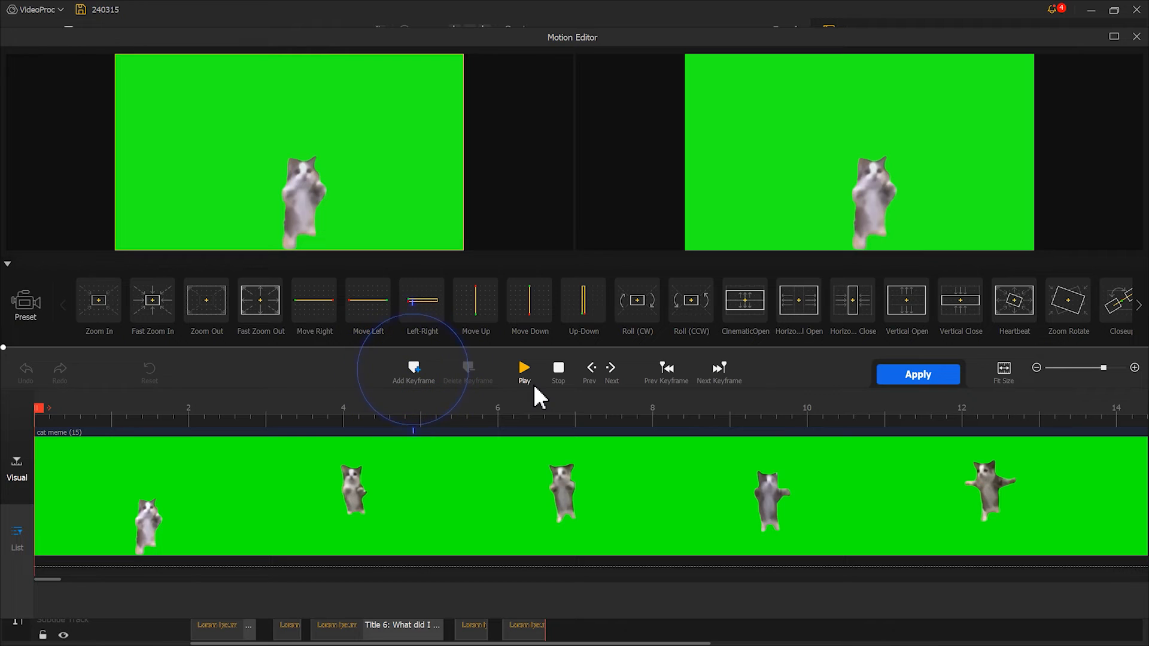
pyautogui.click(415, 369)
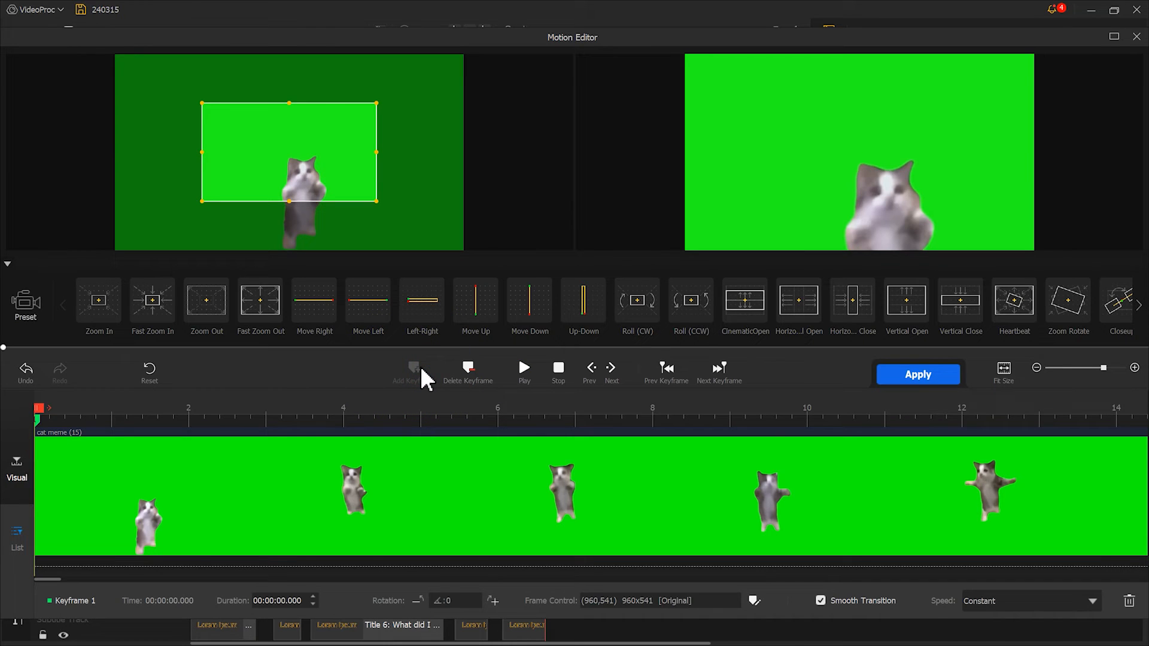
pyautogui.moveTo(313, 185); pyautogui.dragTo(227, 126)
pyautogui.moveTo(316, 179); pyautogui.dragTo(448, 244)
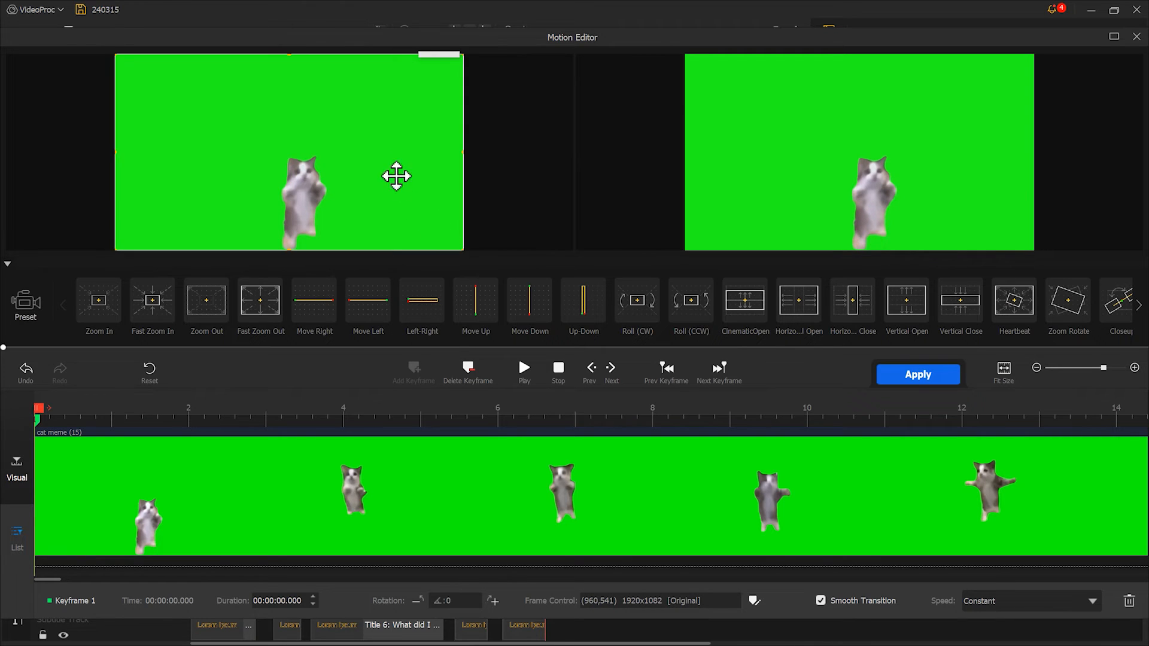
pyautogui.moveTo(391, 147)
pyautogui.mouseDown()
pyautogui.moveTo(354, 144)
pyautogui.moveTo(433, 146)
pyautogui.moveTo(402, 142)
pyautogui.mouseUp()
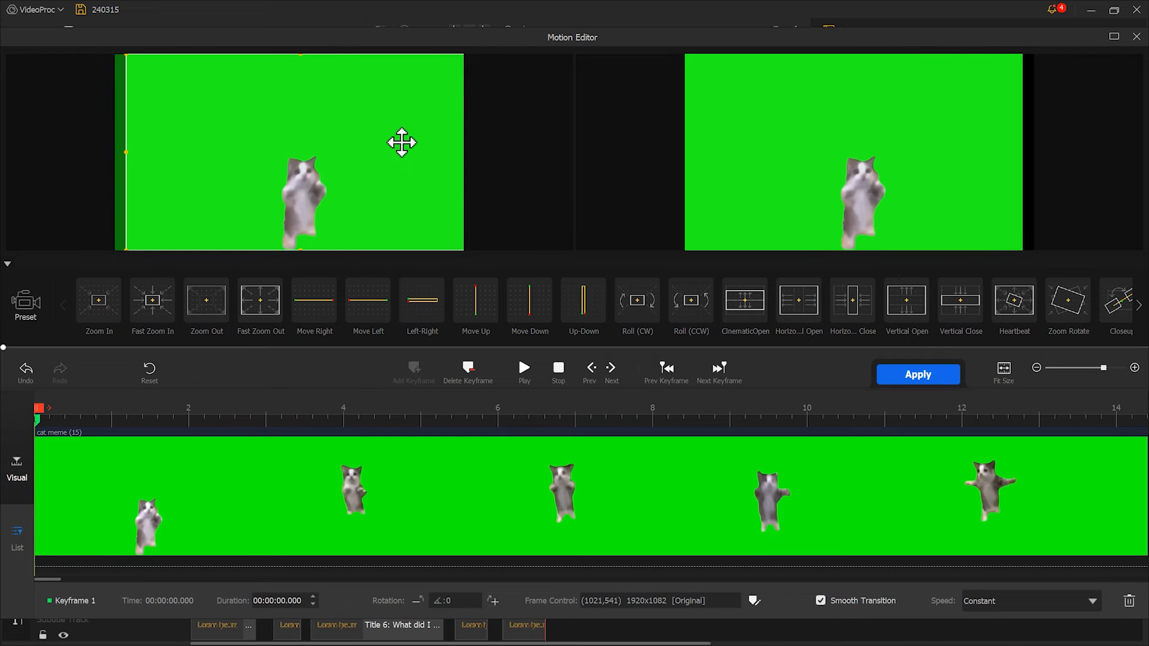
pyautogui.moveTo(402, 143); pyautogui.dragTo(200, 148)
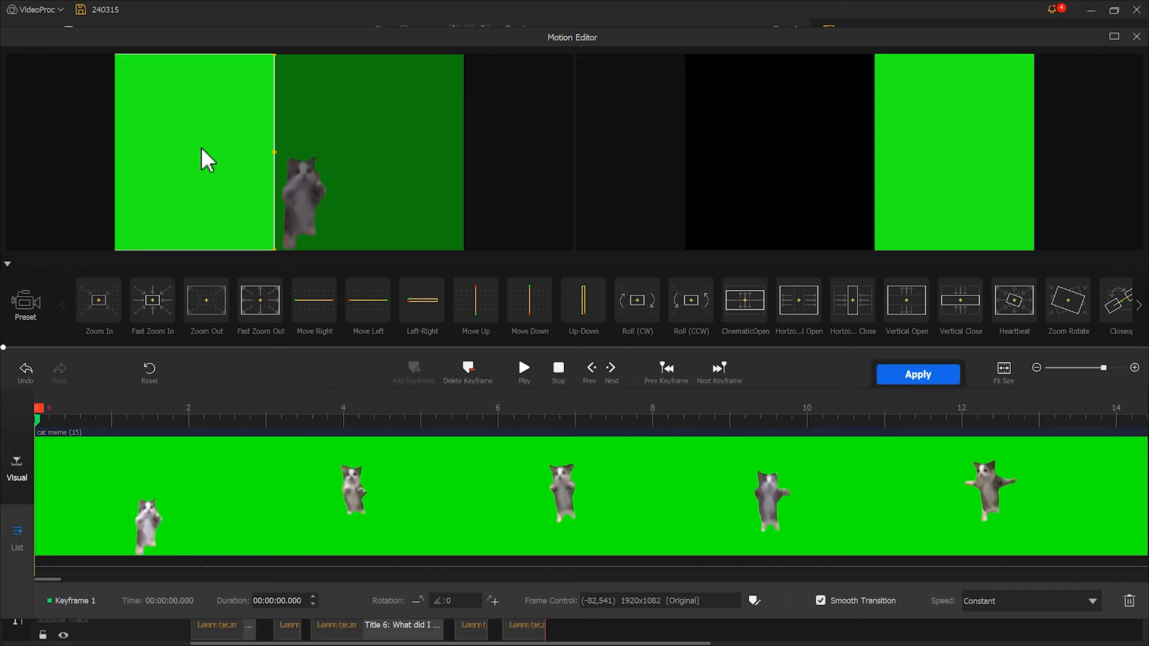
# Add a second motion keyframe at 00:00:03.00 and shift its frame to about (2242,541).
pyautogui.moveTo(38, 408); pyautogui.dragTo(272, 420)
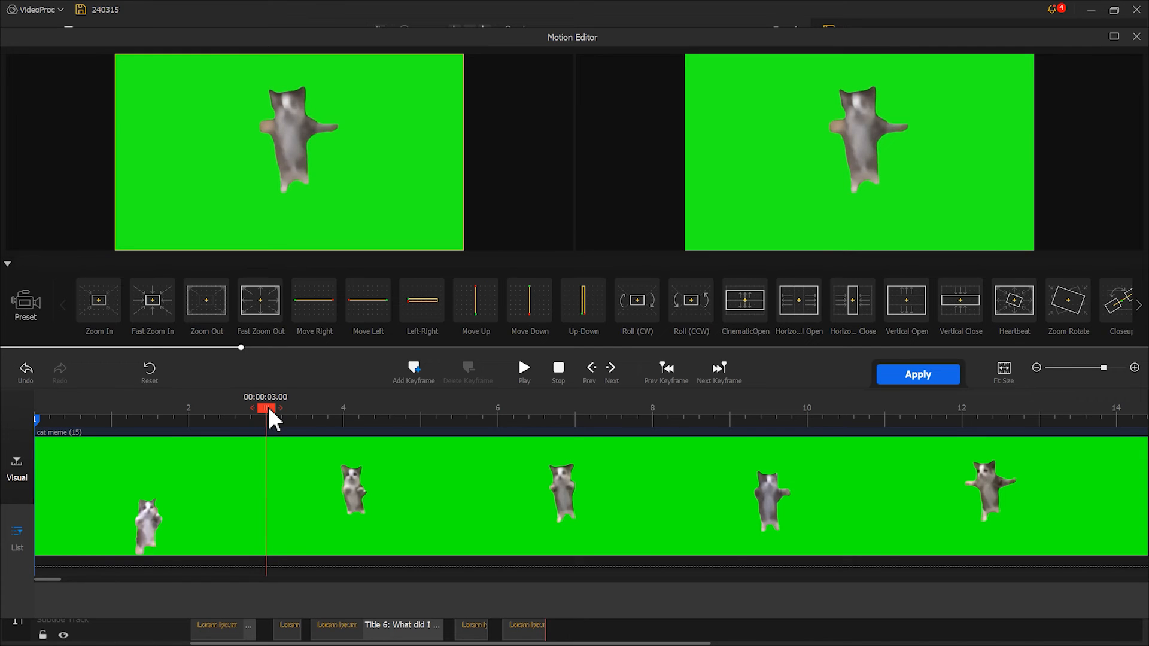
pyautogui.click(414, 368)
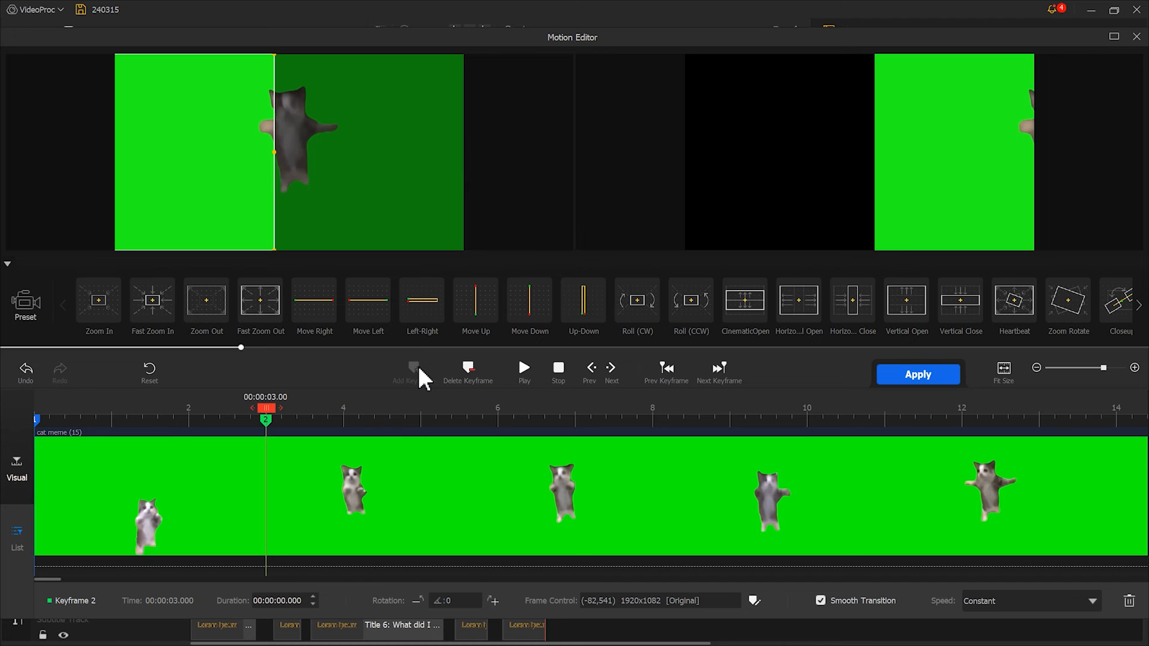
pyautogui.moveTo(235, 155); pyautogui.dragTo(589, 174)
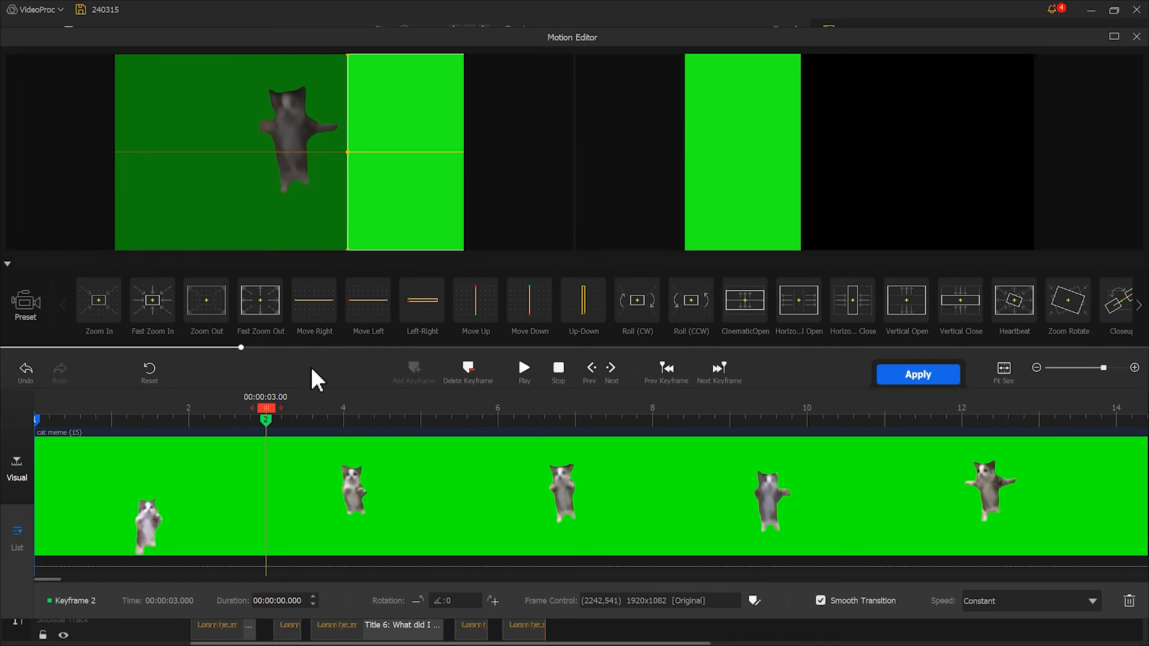
# Add a third motion keyframe at the clip's end, 00:00:14.40, then apply the motion and play the animated cat back.
pyautogui.moveTo(269, 408); pyautogui.dragTo(1147, 392)
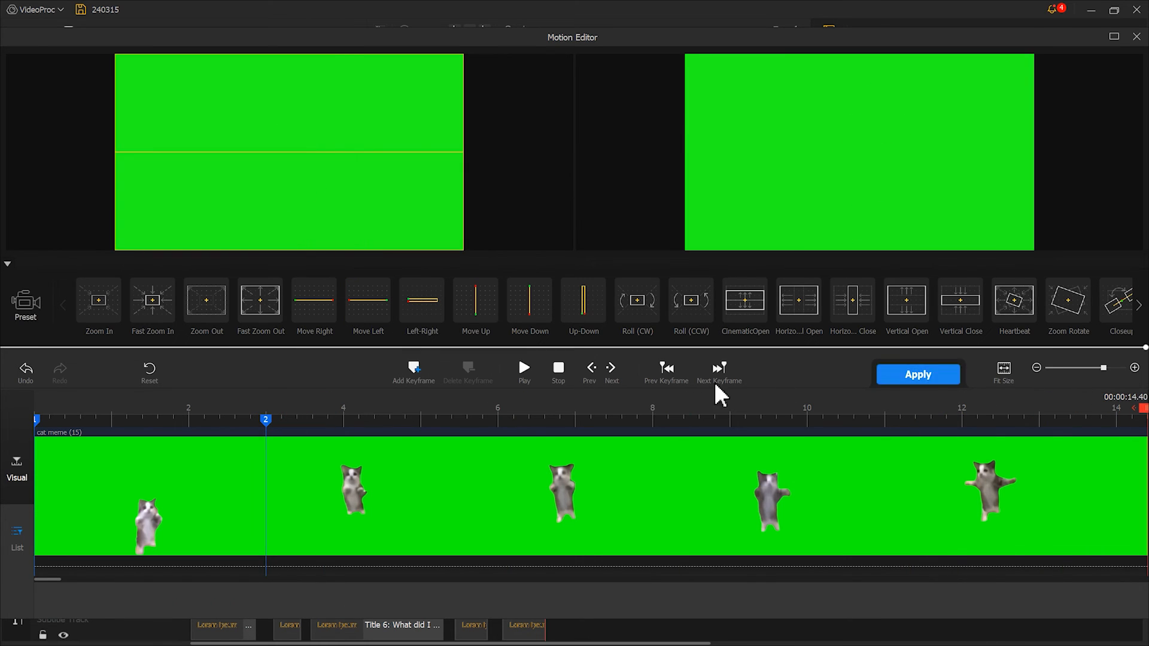
pyautogui.click(416, 372)
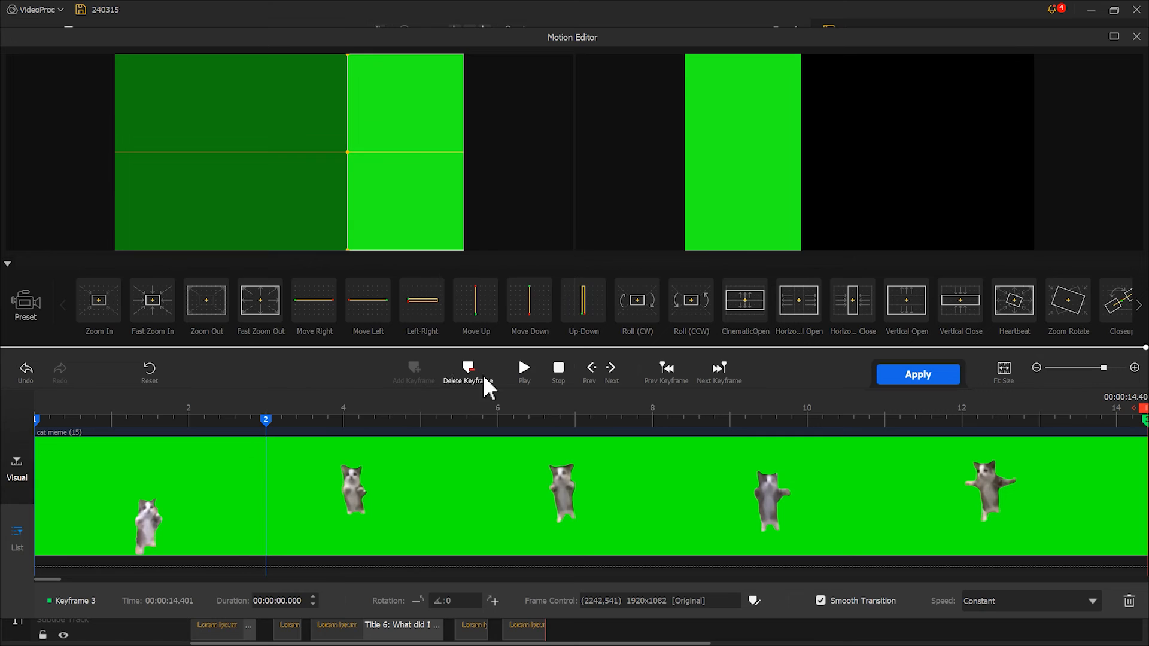
pyautogui.click(897, 377)
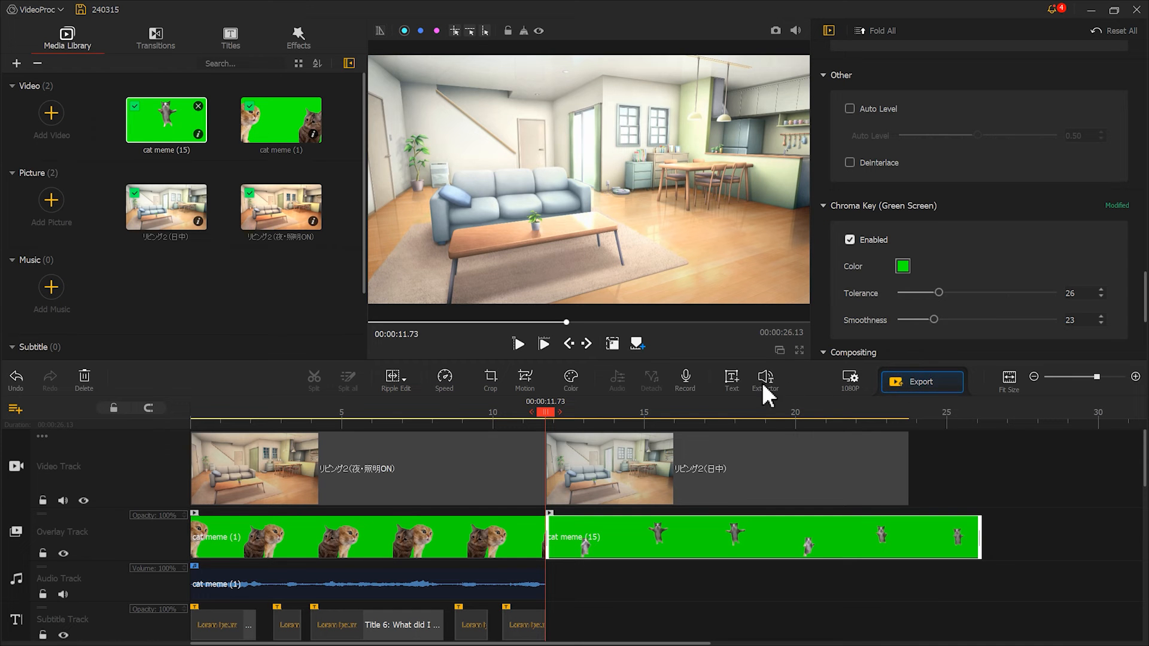
pyautogui.click(521, 344)
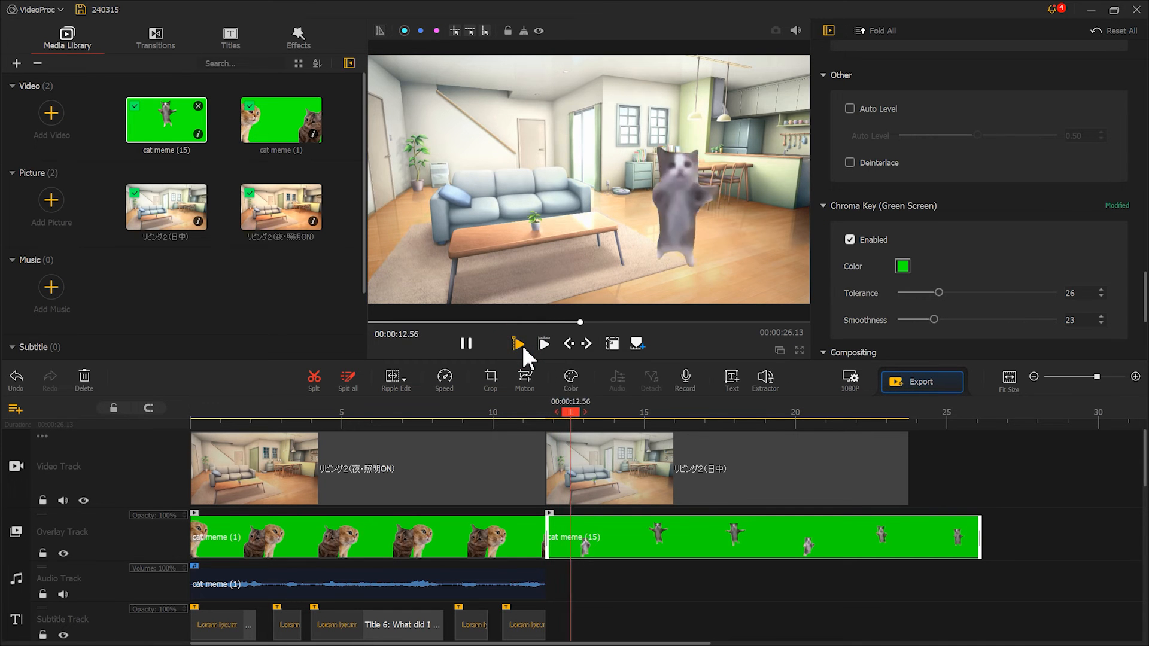
pyautogui.click(465, 344)
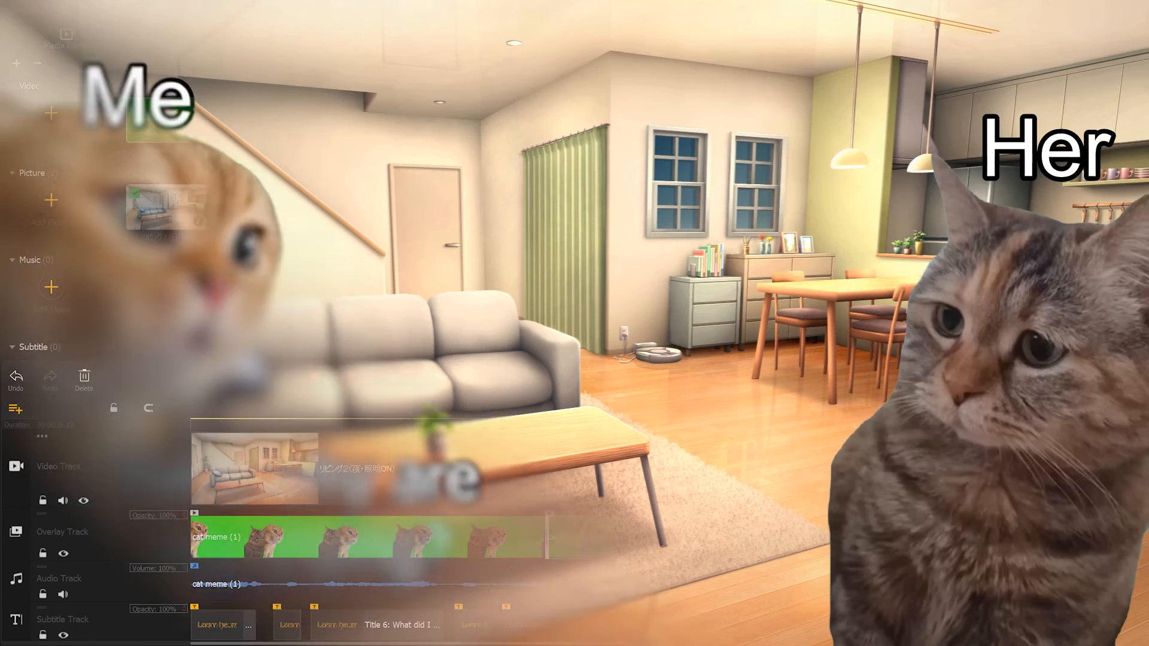